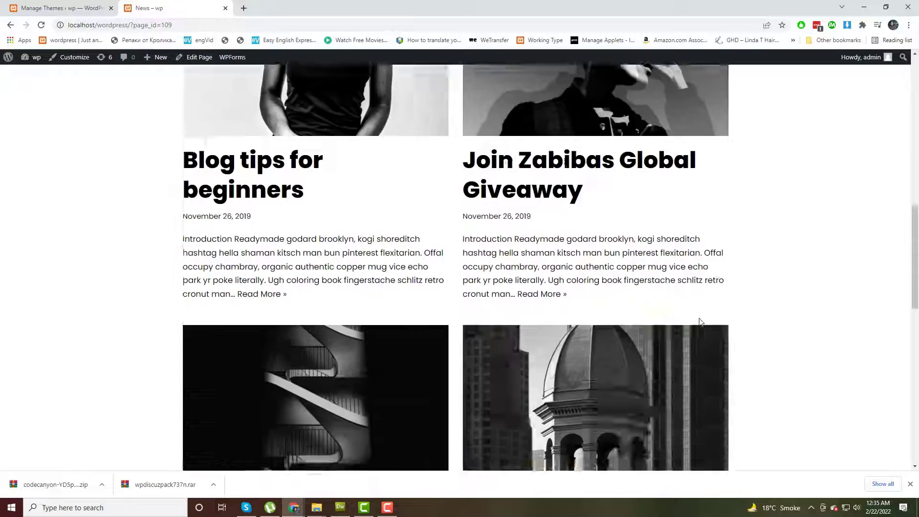
# Open the Venice Stay & Thoughts post, scroll to its Leave a Reply form, and open the admin Dashboard.
pyautogui.scroll(3, 556, 206)
pyautogui.click(556, 207)
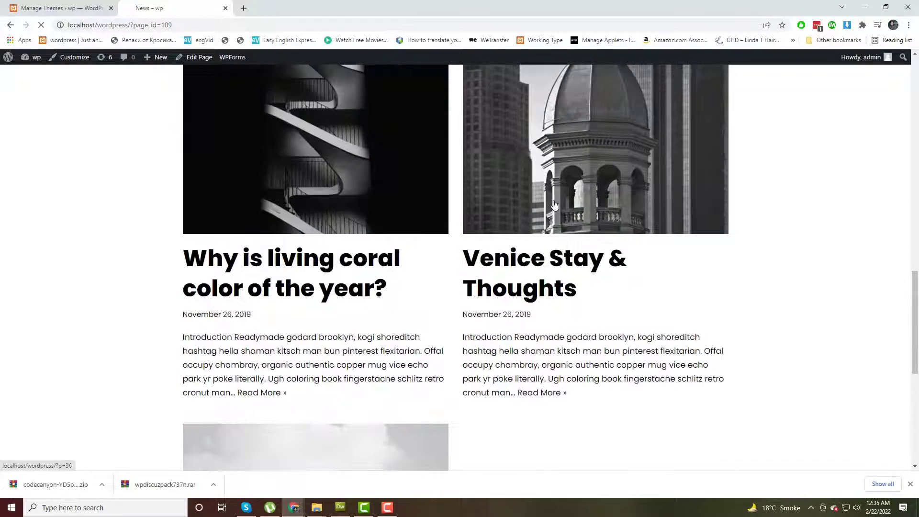
pyautogui.scroll(-7, 702, 340)
pyautogui.scroll(-10, 704, 341)
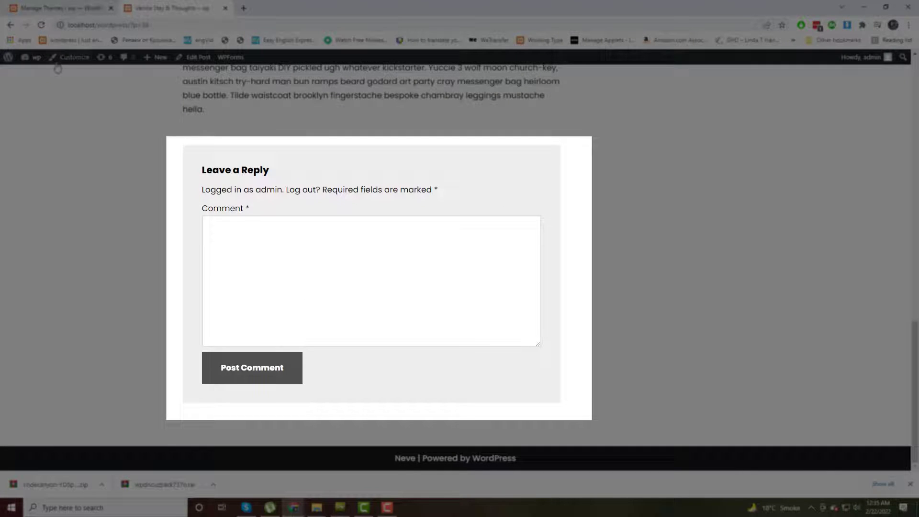
pyautogui.moveTo(36, 58)
pyautogui.click(63, 80)
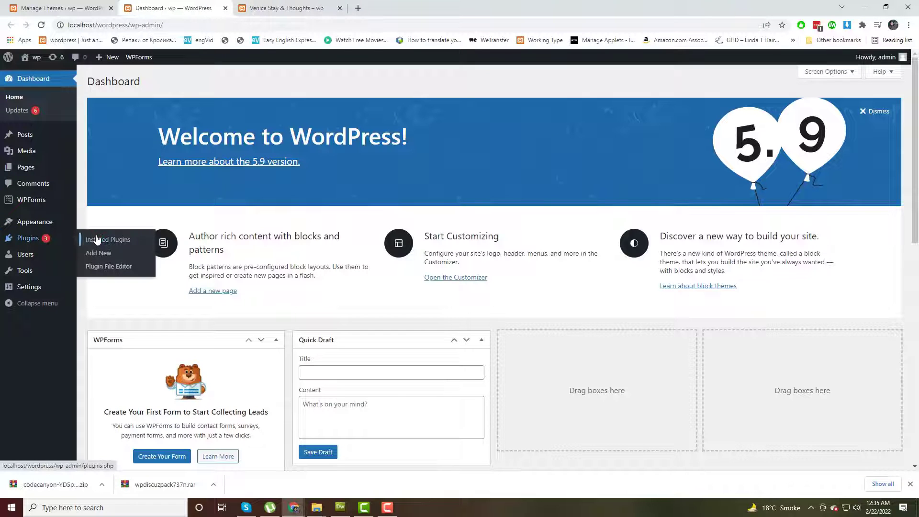
# Copy the wpDiscuz plugin name and delete the wpDiscuz plugin from Installed Plugins.
pyautogui.click(103, 238)
pyautogui.scroll(-10, 455, 302)
pyautogui.scroll(-1, 455, 302)
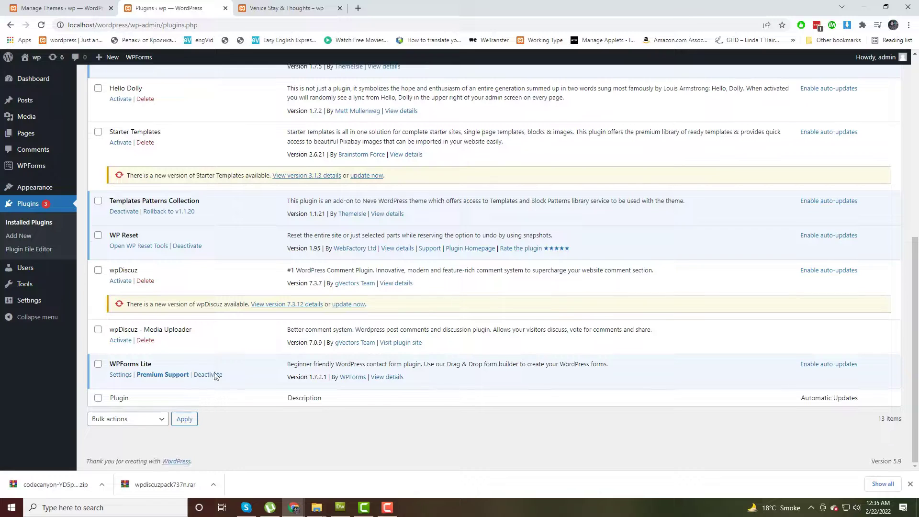
pyautogui.doubleClick(126, 270)
pyautogui.rightClick(131, 272)
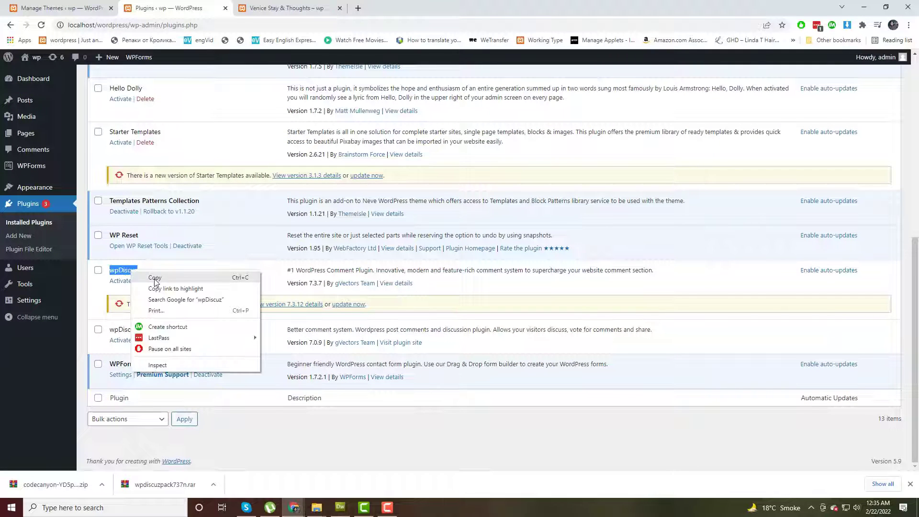
pyautogui.click(154, 279)
pyautogui.click(154, 281)
pyautogui.click(507, 79)
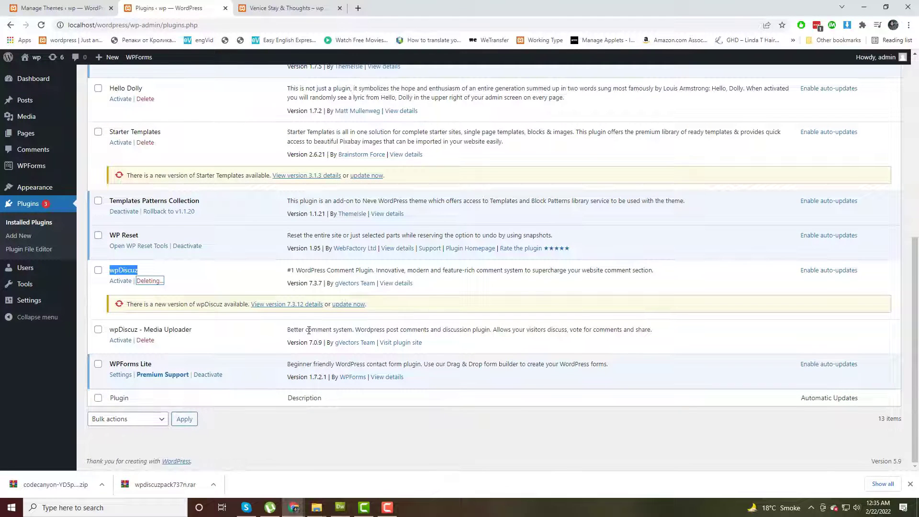
# Delete the wpDiscuz - Media Uploader plugin as well.
pyautogui.click(145, 340)
pyautogui.click(507, 79)
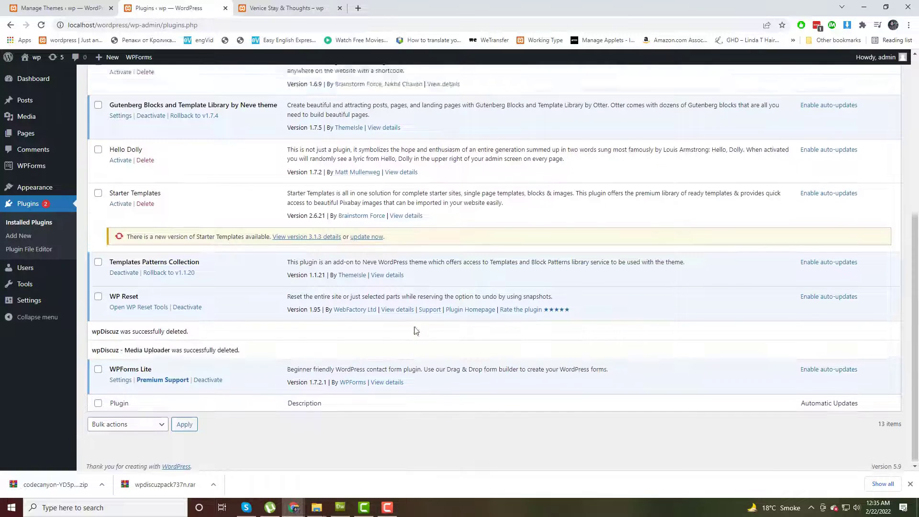
pyautogui.scroll(6, 209, 148)
pyautogui.click(151, 82)
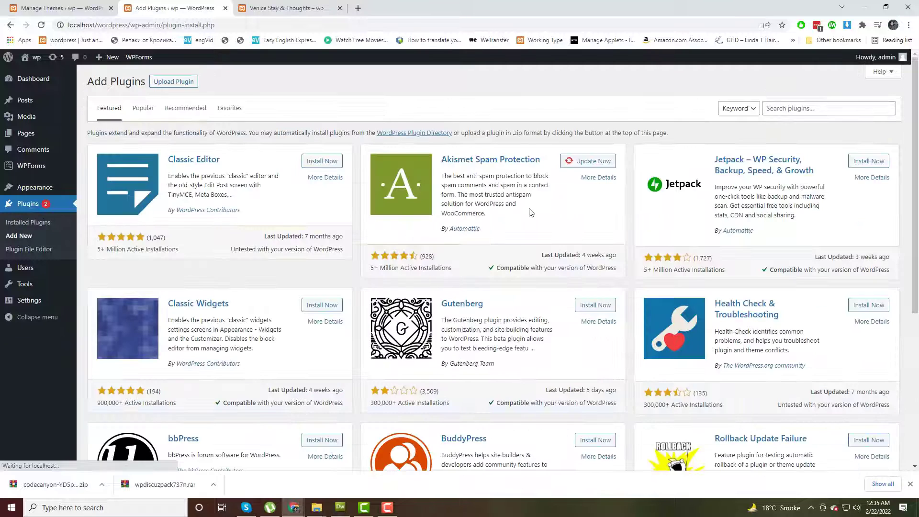
# Search the plugin directory for 'wpDiscuz', then install and activate Comments – wpDiscuz.
pyautogui.click(786, 109)
pyautogui.write('wpDiscuz')
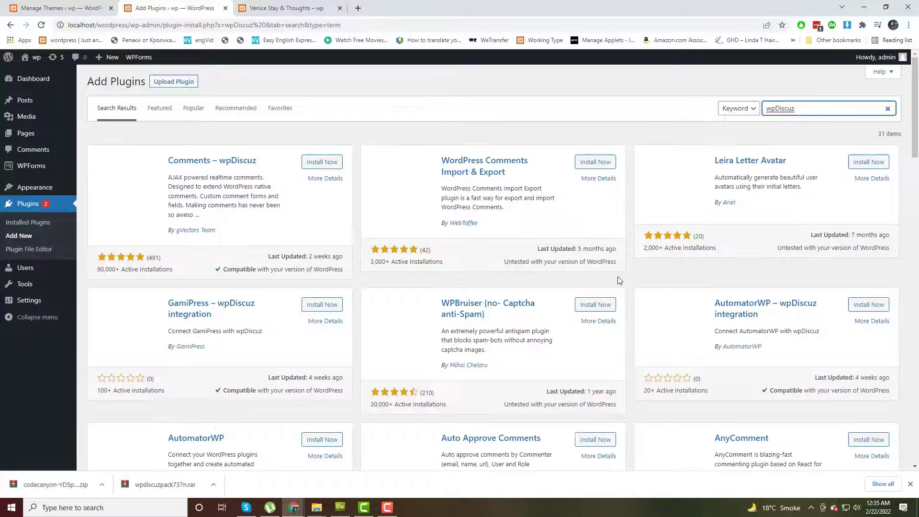
pyautogui.click(336, 164)
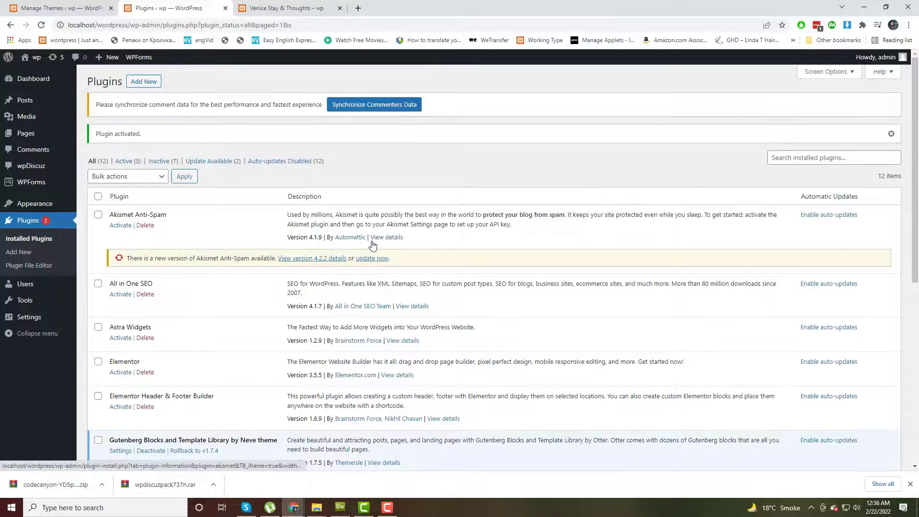
pyautogui.scroll(-7, 372, 242)
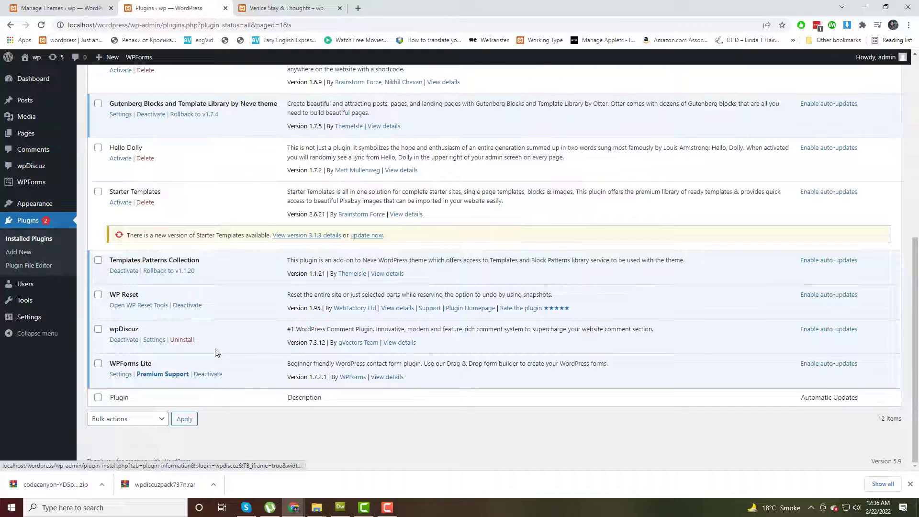
# Synchronize the commenters data in wpDiscuz Tools and review the wpDiscuz Dashboard statistics.
pyautogui.click(154, 340)
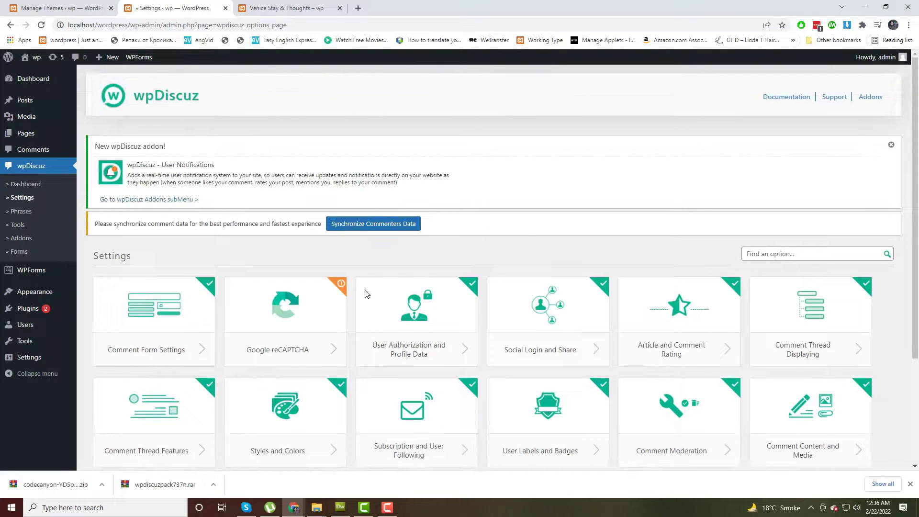
pyautogui.click(370, 225)
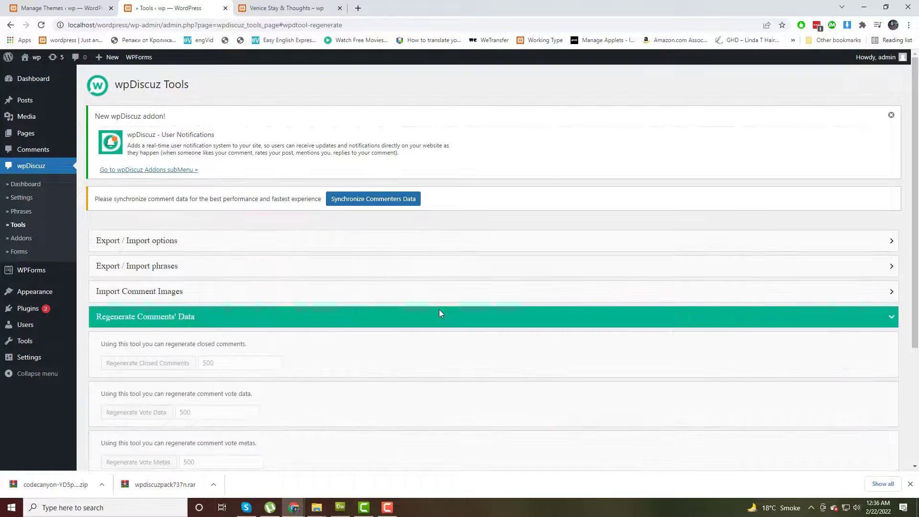
pyautogui.click(28, 185)
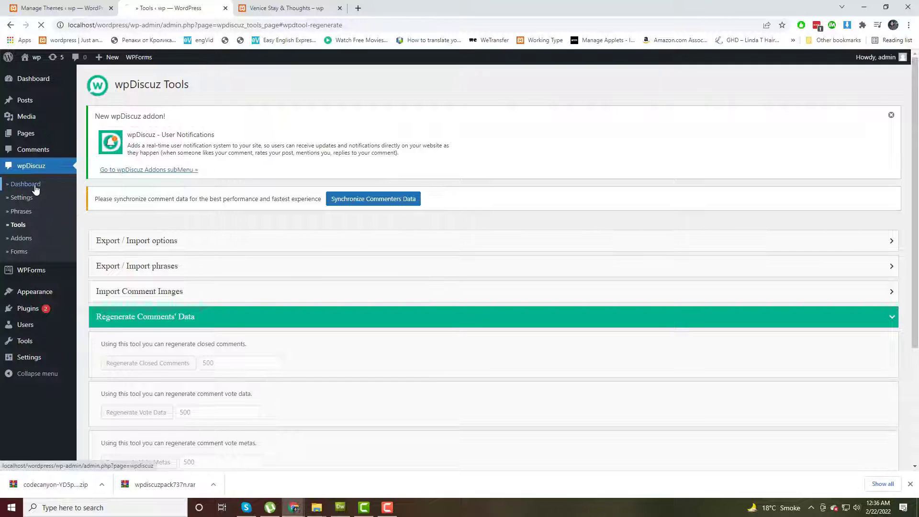
pyautogui.scroll(-2, 407, 329)
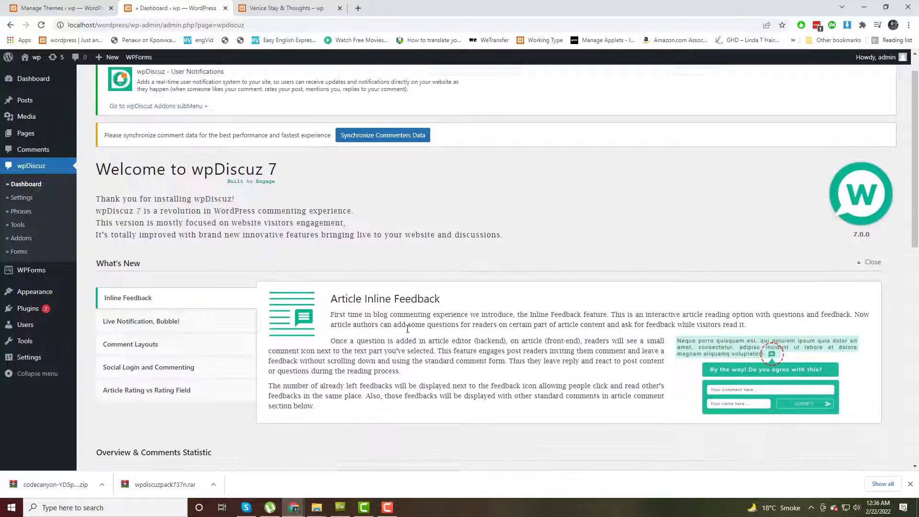
pyautogui.scroll(-6, 408, 329)
pyautogui.scroll(-2, 253, 251)
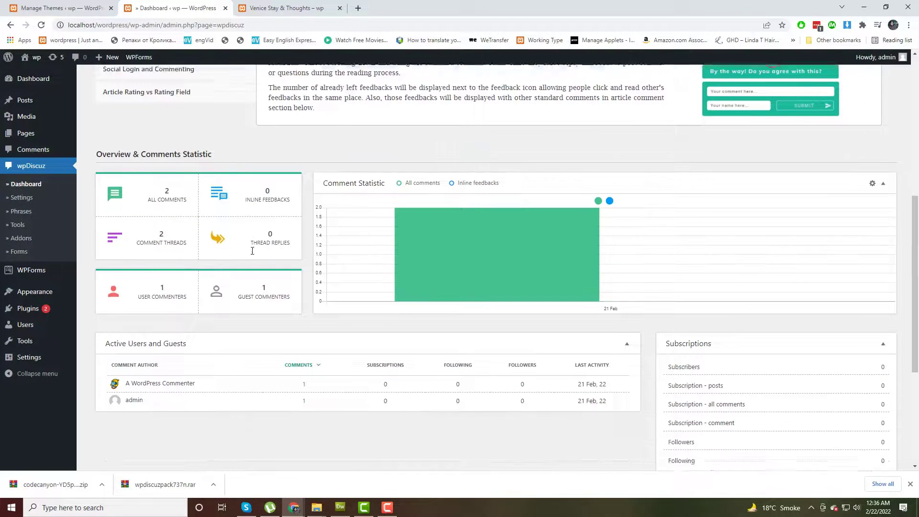
pyautogui.scroll(6, 267, 283)
# Browse the Live Notification and Comment Layouts news, previewing Layouts #2, #3 and #1.
pyautogui.click(190, 278)
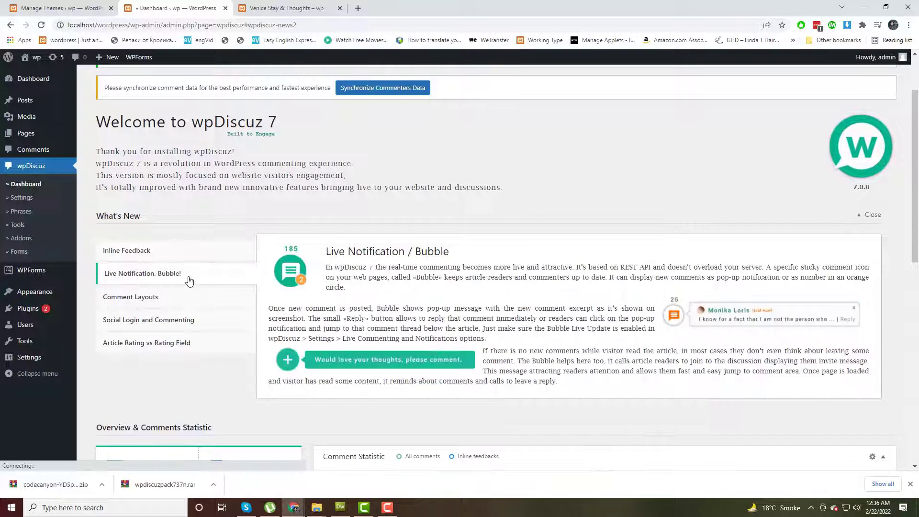
pyautogui.click(177, 299)
pyautogui.scroll(-3, 431, 366)
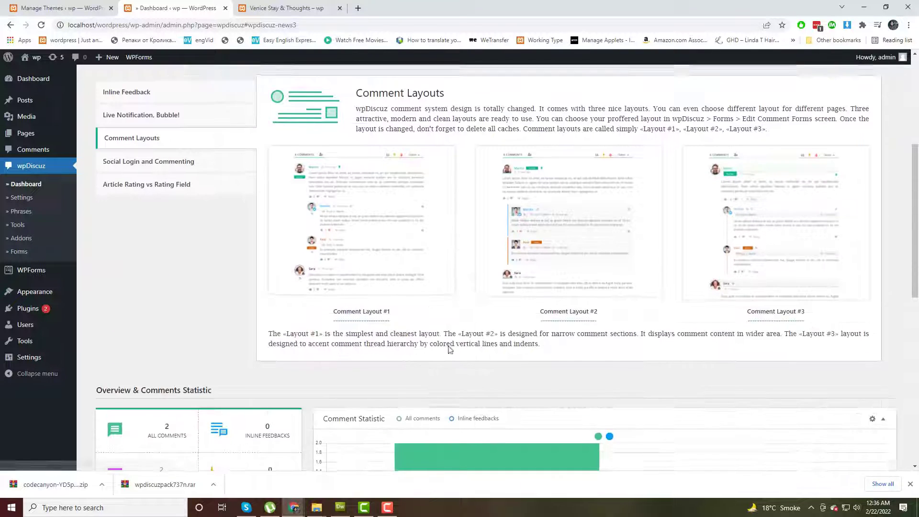
pyautogui.click(572, 265)
pyautogui.click(766, 282)
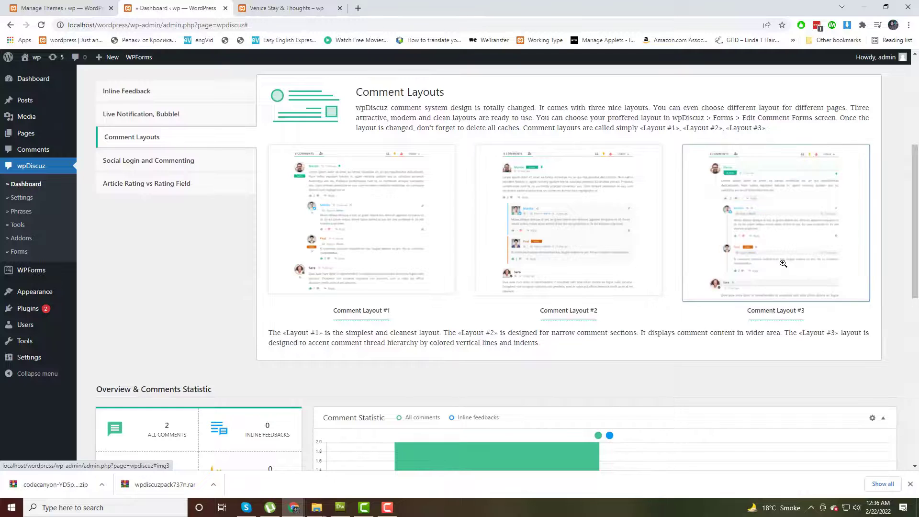
pyautogui.click(768, 281)
pyautogui.click(761, 271)
pyautogui.click(347, 258)
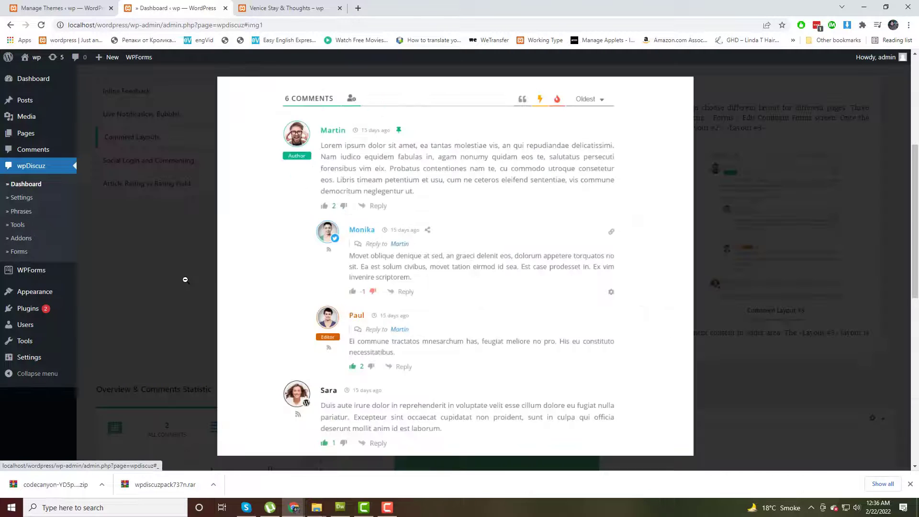
pyautogui.click(184, 277)
pyautogui.click(23, 199)
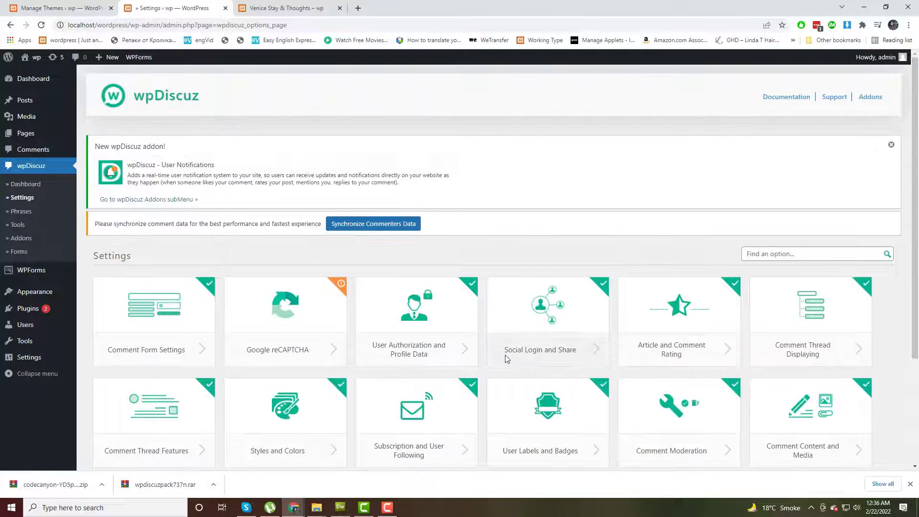
# Turn off Enable wpDiscuz on Home Page in General Settings and save the changes.
pyautogui.scroll(-2, 506, 354)
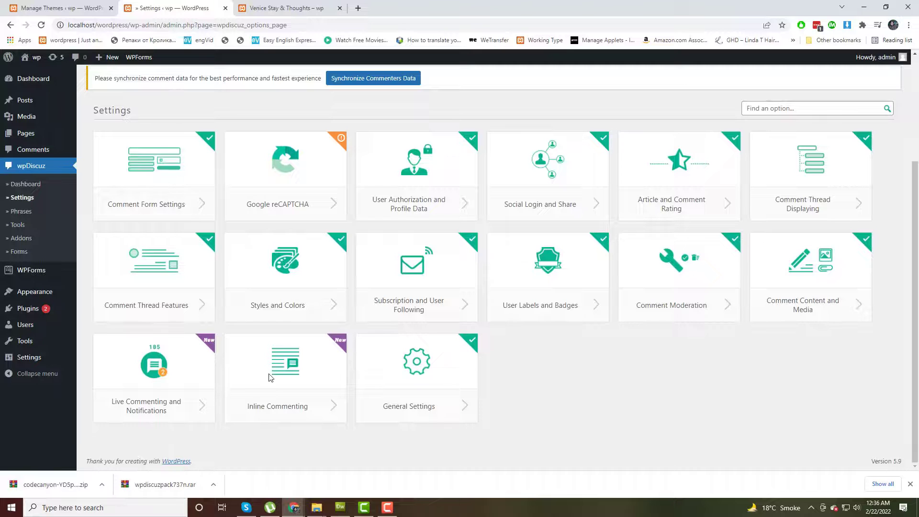
pyautogui.click(411, 406)
pyautogui.scroll(-3, 573, 387)
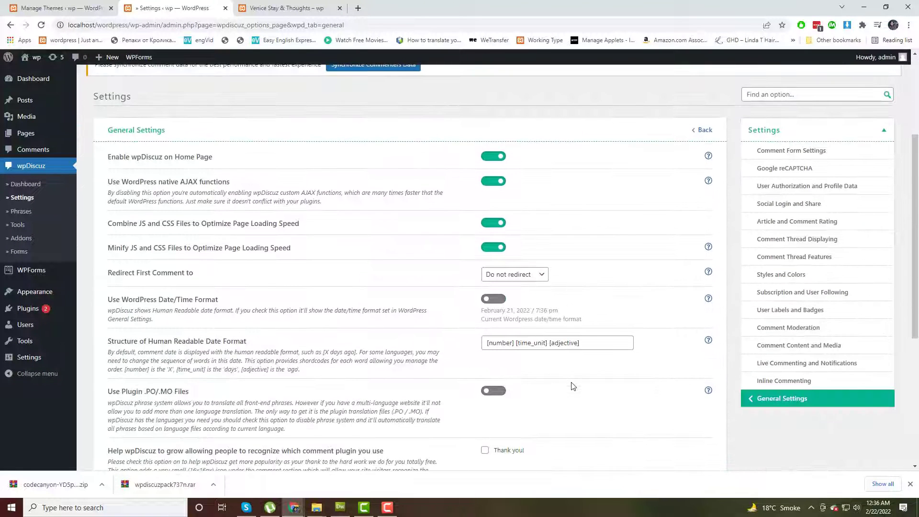
pyautogui.scroll(-2, 520, 336)
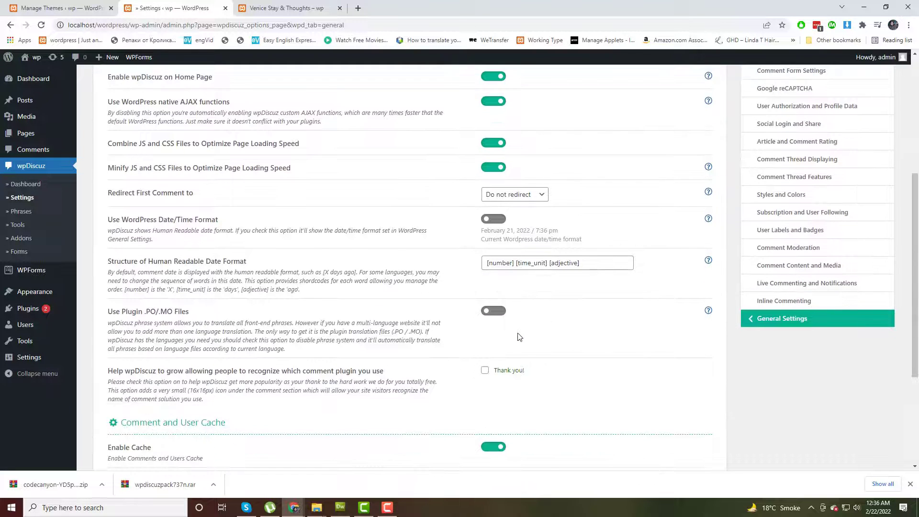
pyautogui.scroll(2, 520, 337)
pyautogui.click(494, 154)
pyautogui.scroll(-3, 589, 364)
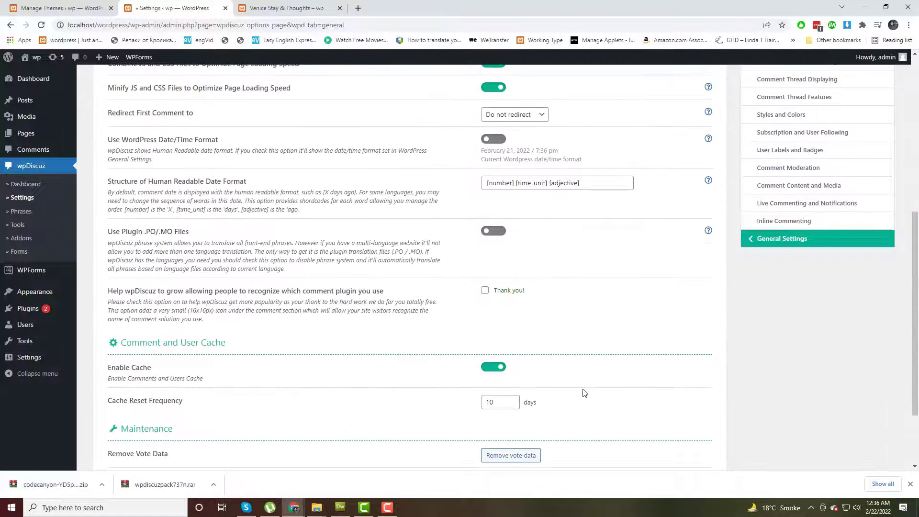
pyautogui.scroll(-2, 585, 393)
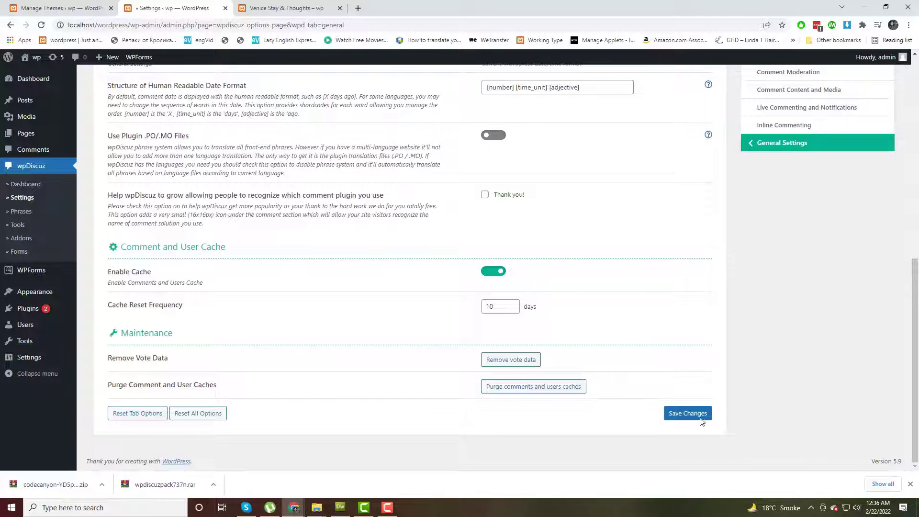
pyautogui.click(701, 418)
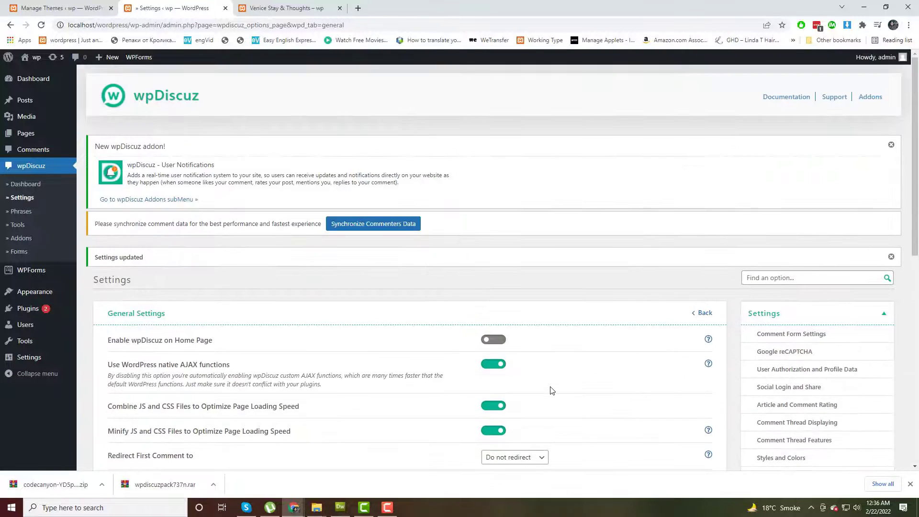
pyautogui.scroll(-3, 552, 391)
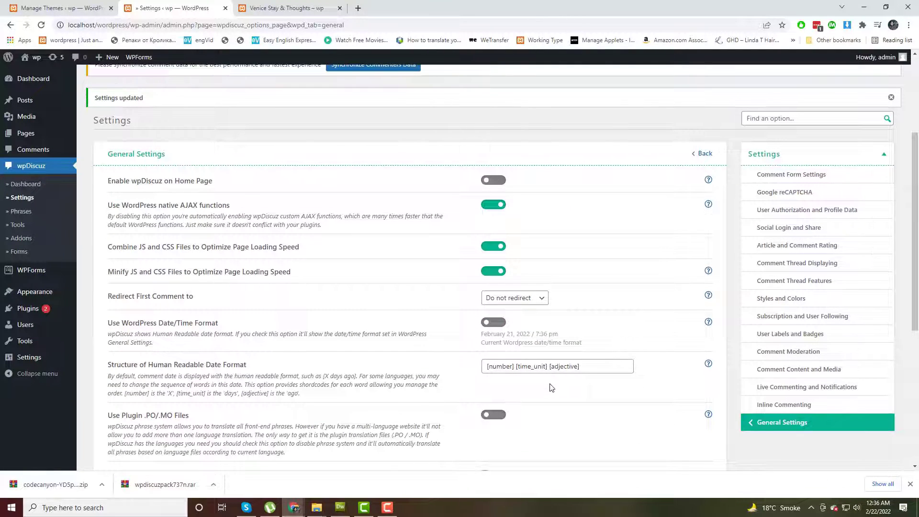
# Set Comment Form View to expanded in Comment Form Settings and save.
pyautogui.click(774, 180)
pyautogui.scroll(-2, 553, 391)
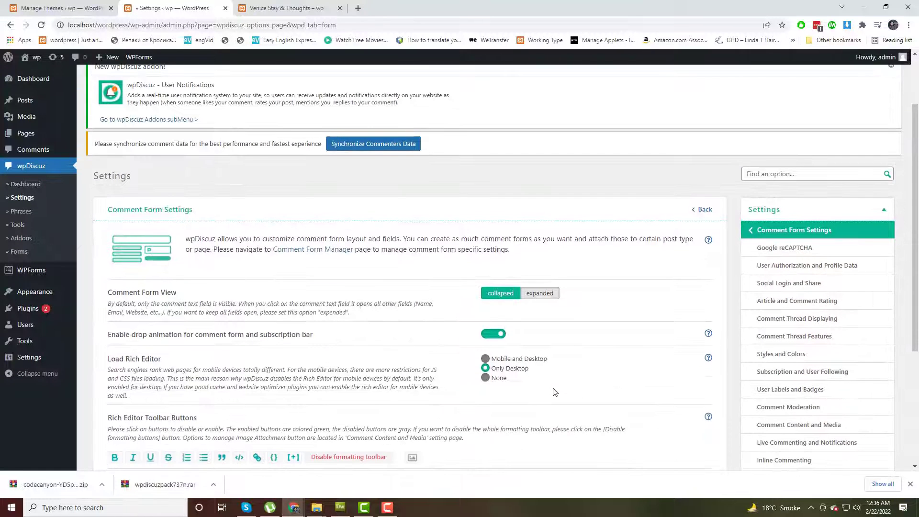
pyautogui.scroll(-3, 554, 392)
pyautogui.click(539, 136)
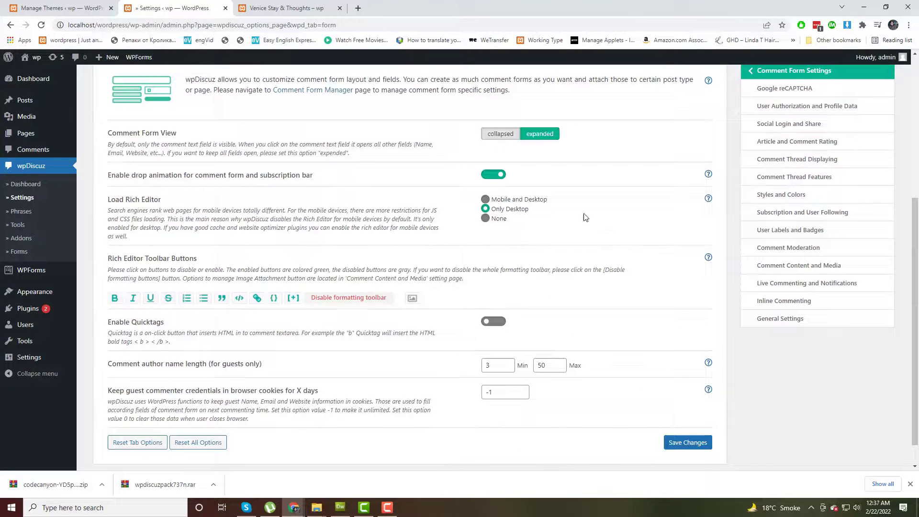
pyautogui.click(687, 445)
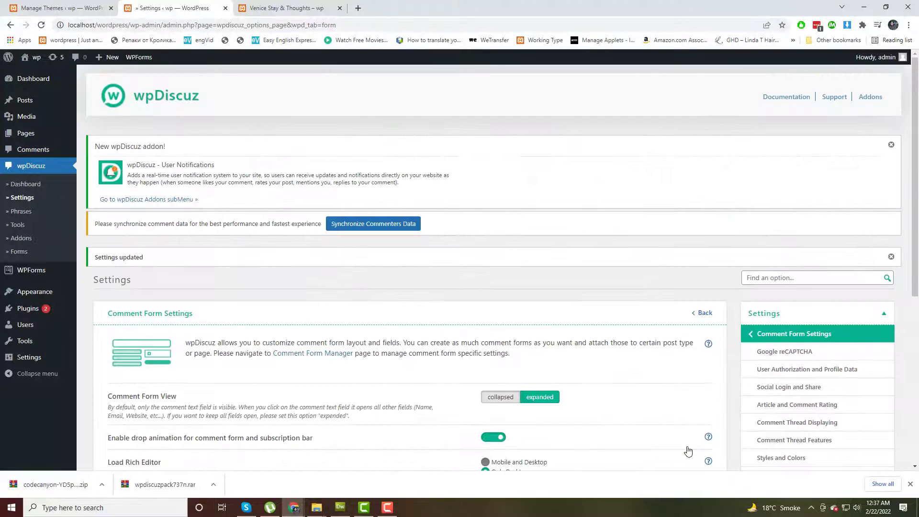
pyautogui.scroll(-10, 644, 430)
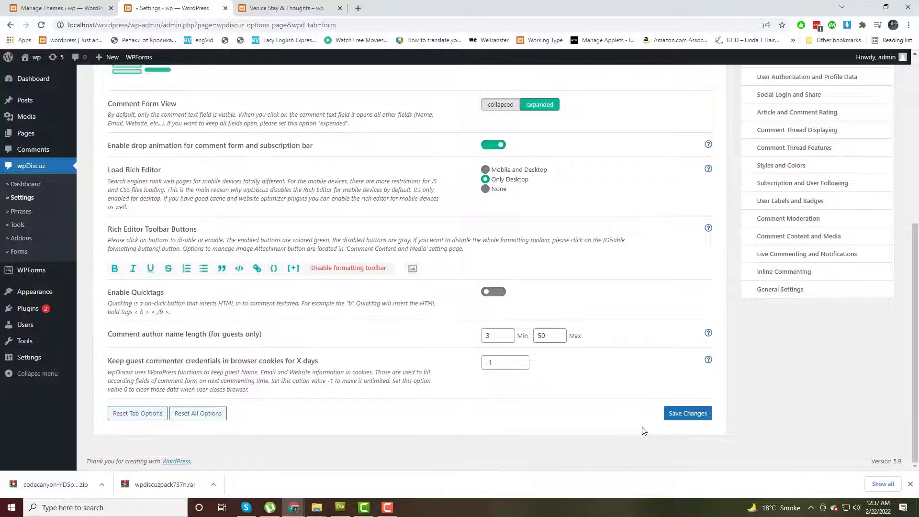
pyautogui.scroll(5, 717, 390)
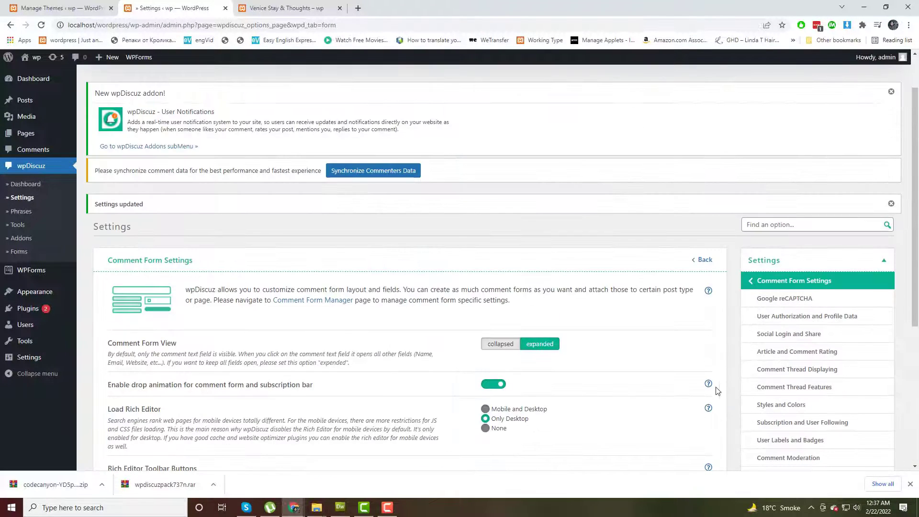
# Review the Article and Comment Rating settings, with ratings shown before the comment form.
pyautogui.click(780, 354)
pyautogui.scroll(-5, 736, 395)
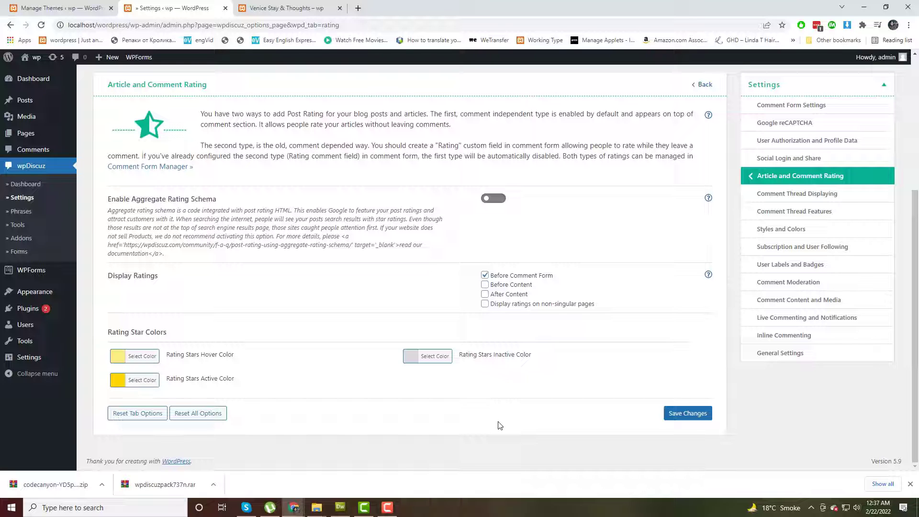
pyautogui.click(775, 232)
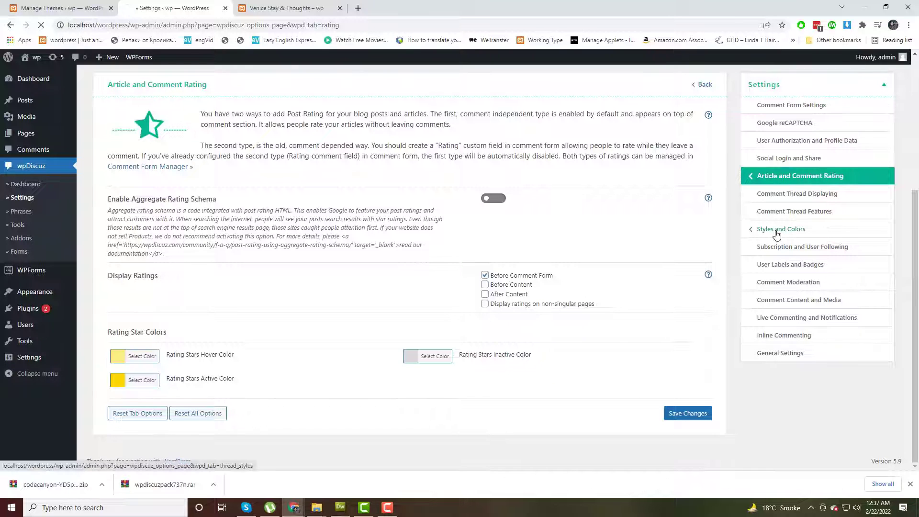
# Switch the comment form style to Dark in Styles and Colors and save.
pyautogui.scroll(-5, 613, 371)
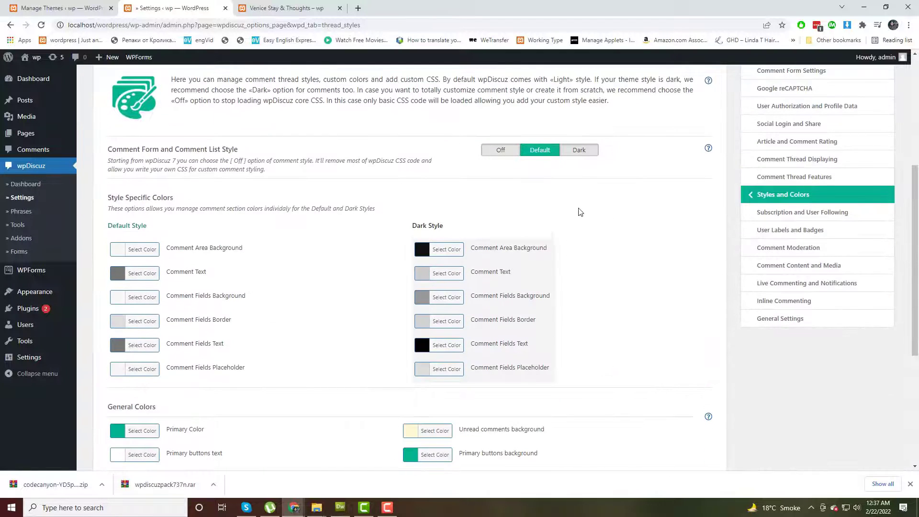
pyautogui.click(579, 150)
pyautogui.scroll(-5, 591, 467)
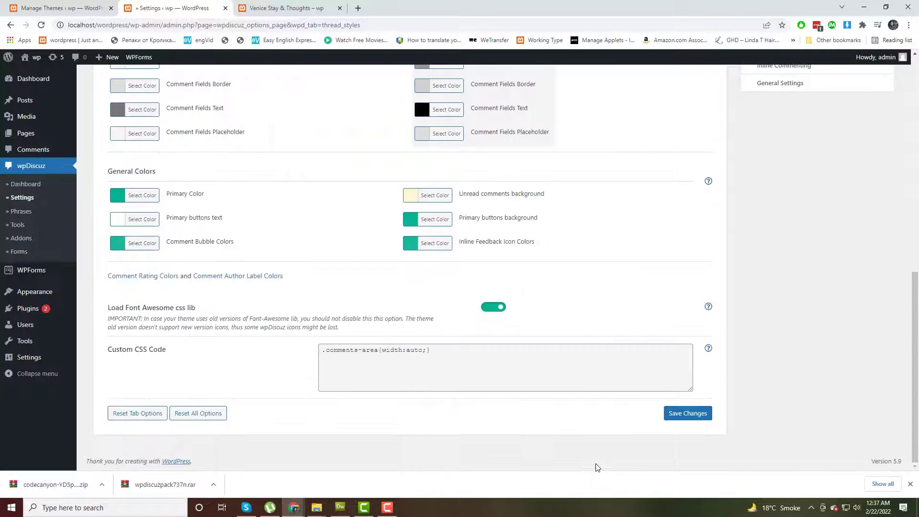
pyautogui.click(688, 415)
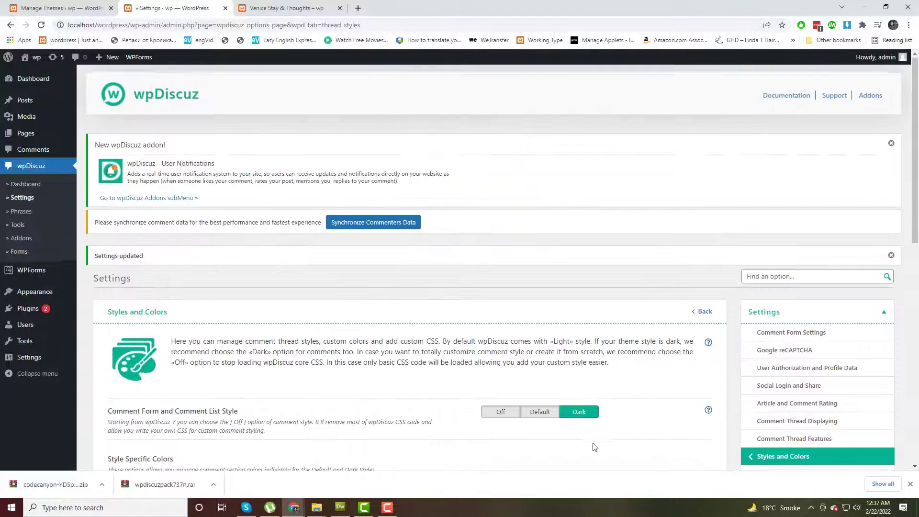
pyautogui.scroll(-15, 380, 269)
# Reload the blog post to check the dark comment section, then return to settings.
pyautogui.click(264, 6)
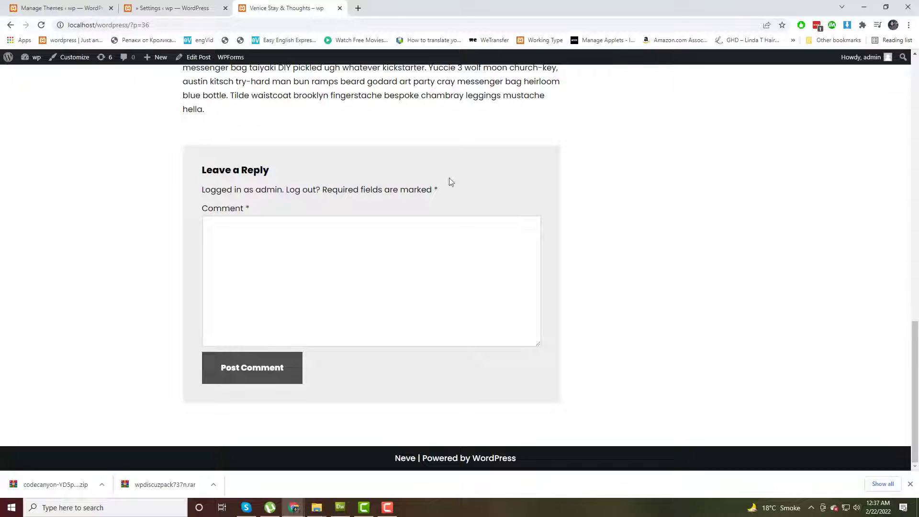
pyautogui.rightClick(572, 150)
pyautogui.click(597, 177)
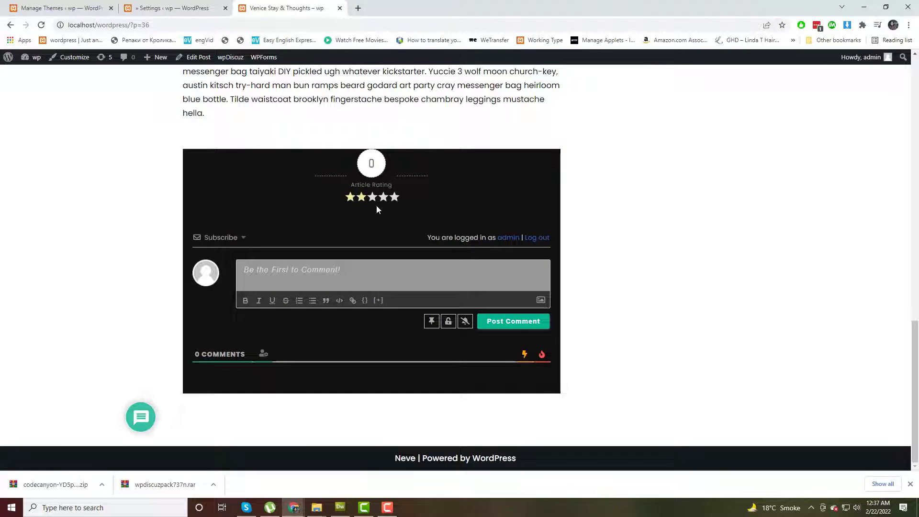
pyautogui.click(182, 8)
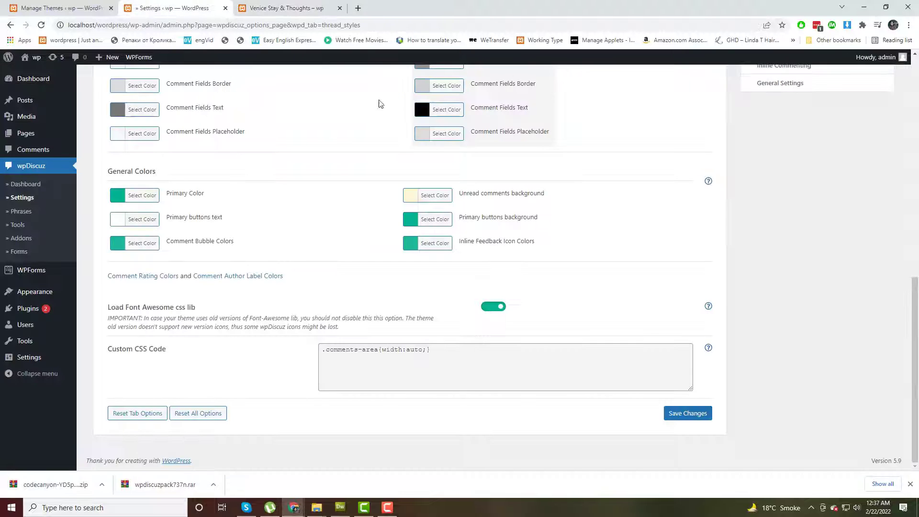
pyautogui.scroll(5, 489, 276)
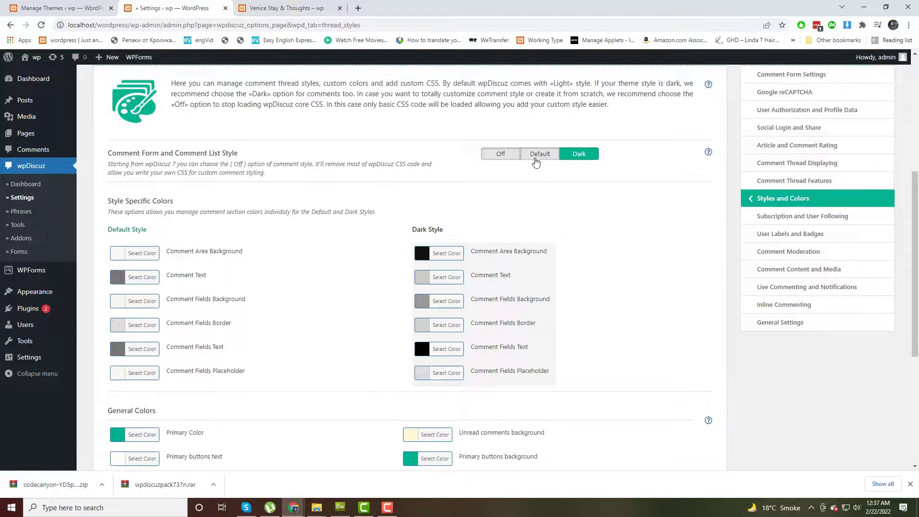
# Switch the comment style back to Default and save it.
pyautogui.click(541, 154)
pyautogui.scroll(4, 846, 246)
pyautogui.scroll(-6, 866, 380)
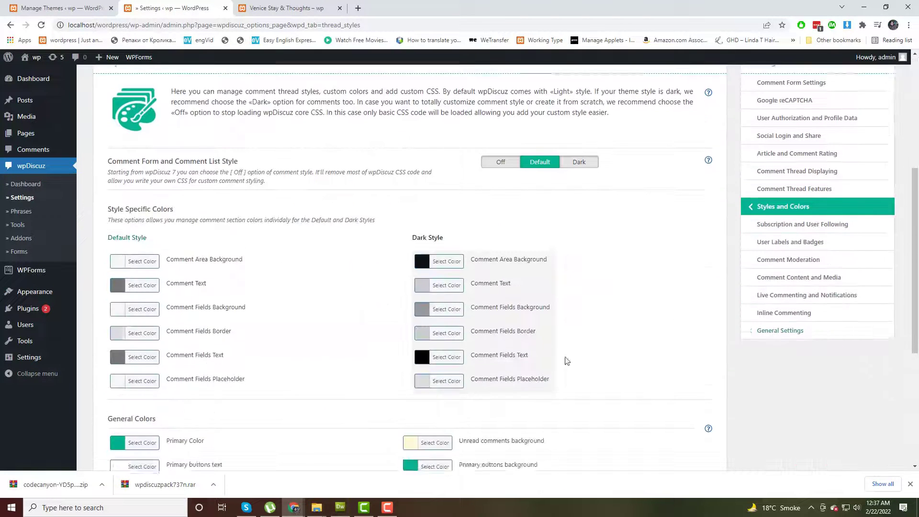
pyautogui.scroll(-3, 518, 432)
pyautogui.click(699, 419)
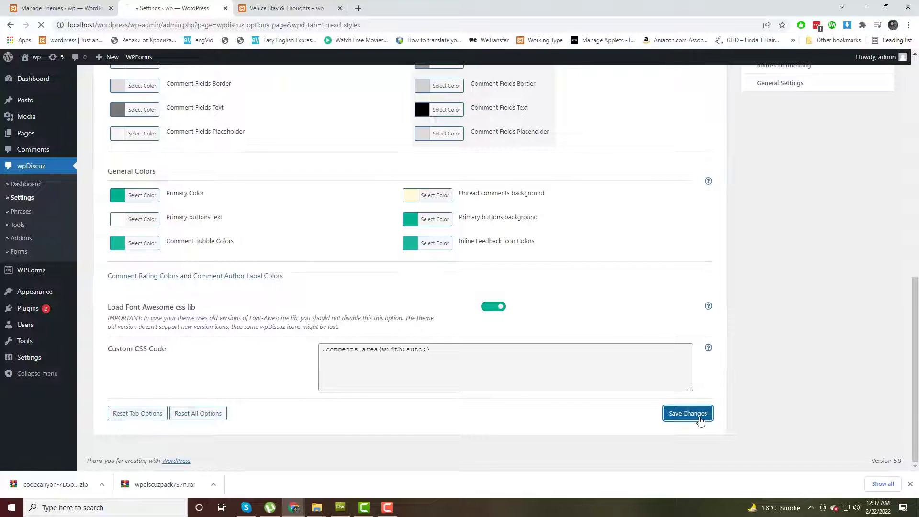
# Reload the blog post to check the light comment form.
pyautogui.click(286, 8)
pyautogui.rightClick(616, 206)
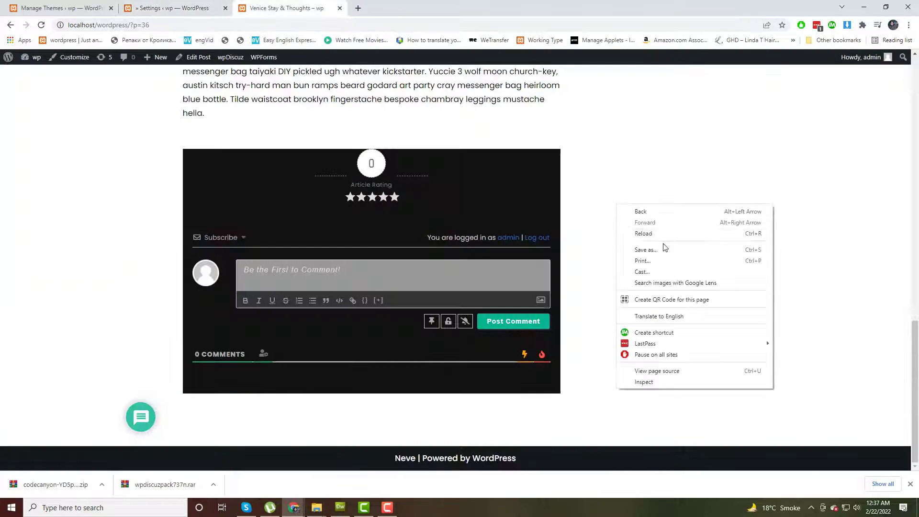
pyautogui.click(660, 238)
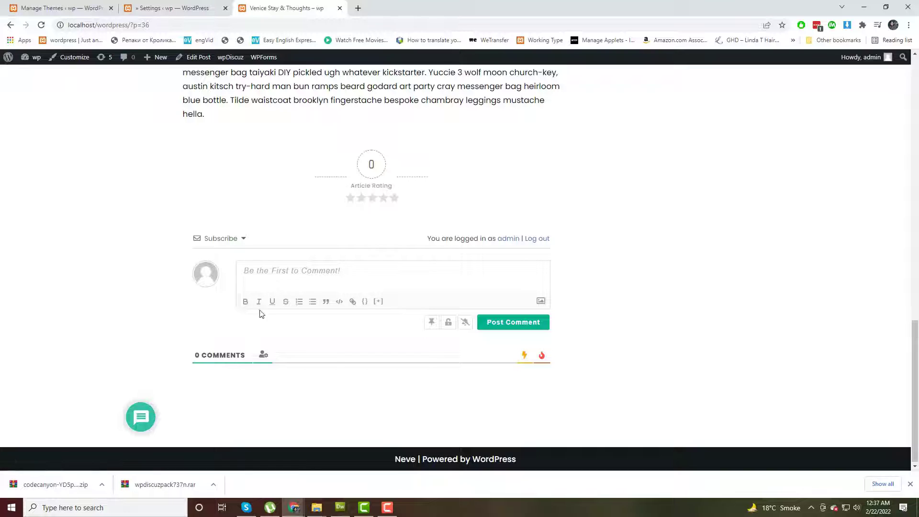
# Subscribe to notifications of new follow-up comments on the post.
pyautogui.click(242, 239)
pyautogui.click(255, 266)
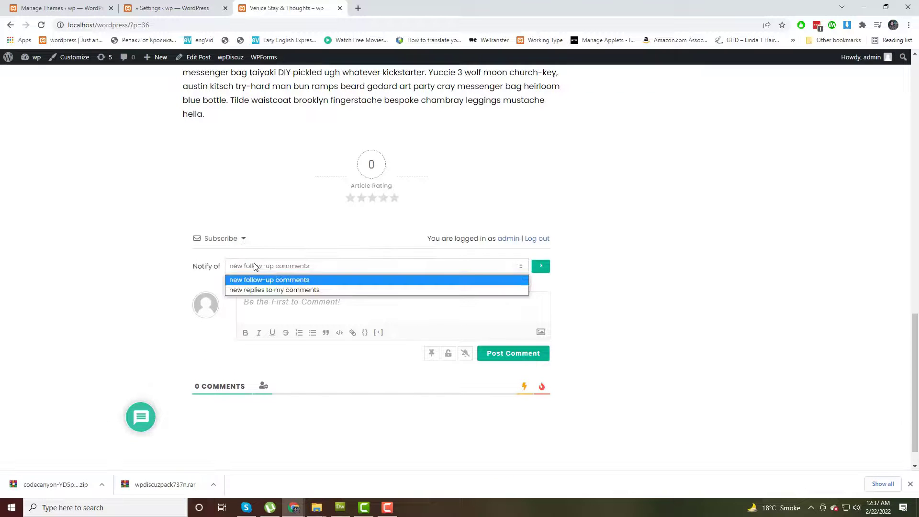
pyautogui.click(282, 290)
pyautogui.click(289, 266)
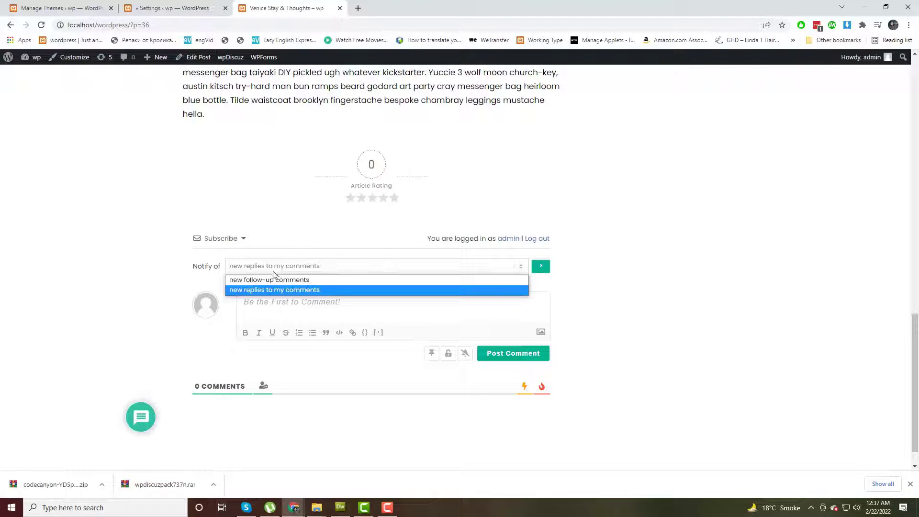
pyautogui.click(271, 281)
# Post the comment 'Nice Post.' on the Venice Stay & Thoughts post.
pyautogui.click(309, 308)
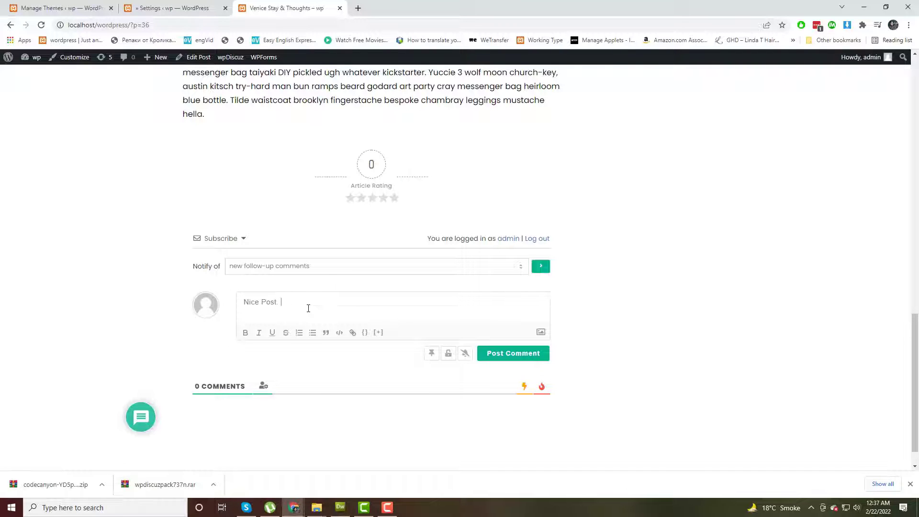
pyautogui.click(517, 354)
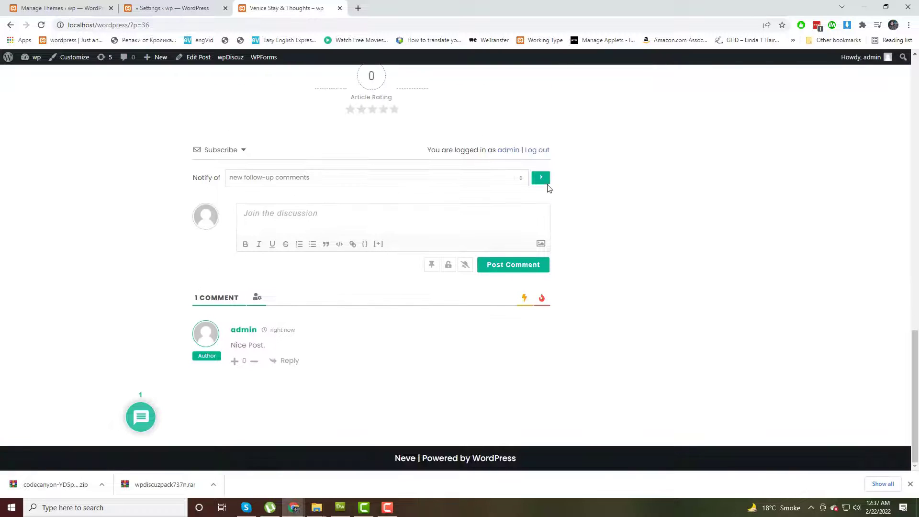
pyautogui.scroll(5, 577, 359)
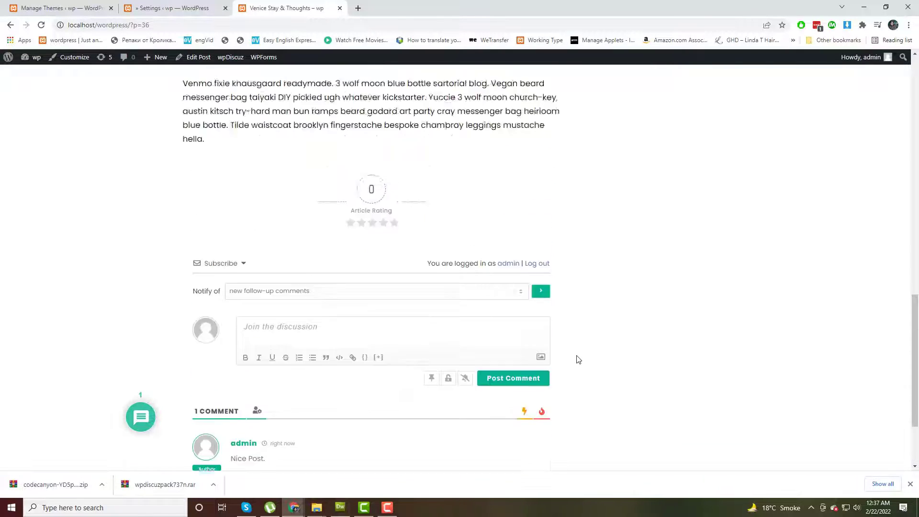
# Copy the post's URL and paste it into a new Incognito window to load it.
pyautogui.rightClick(154, 24)
pyautogui.click(185, 74)
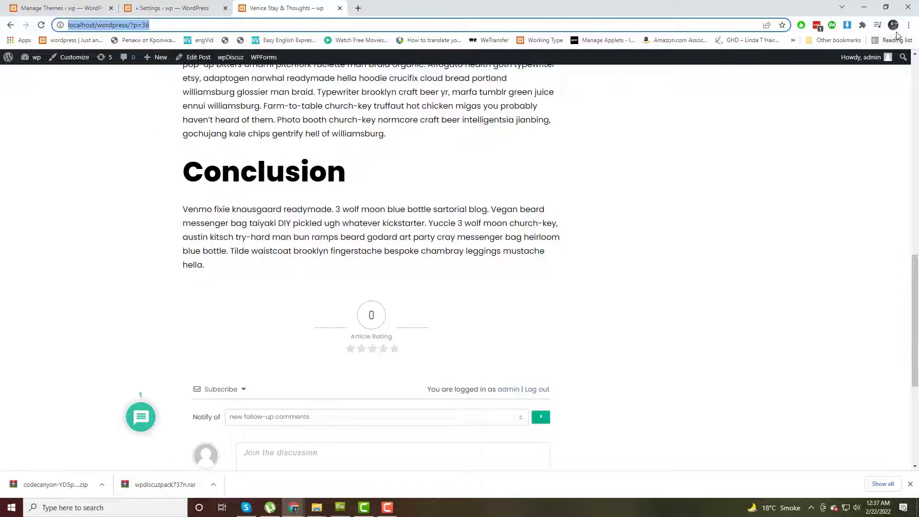
pyautogui.click(908, 25)
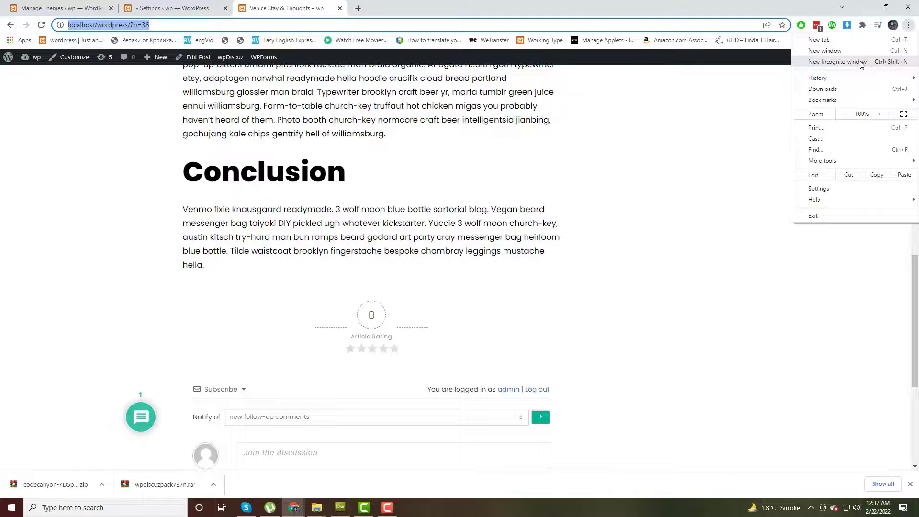
pyautogui.click(861, 64)
pyautogui.rightClick(298, 27)
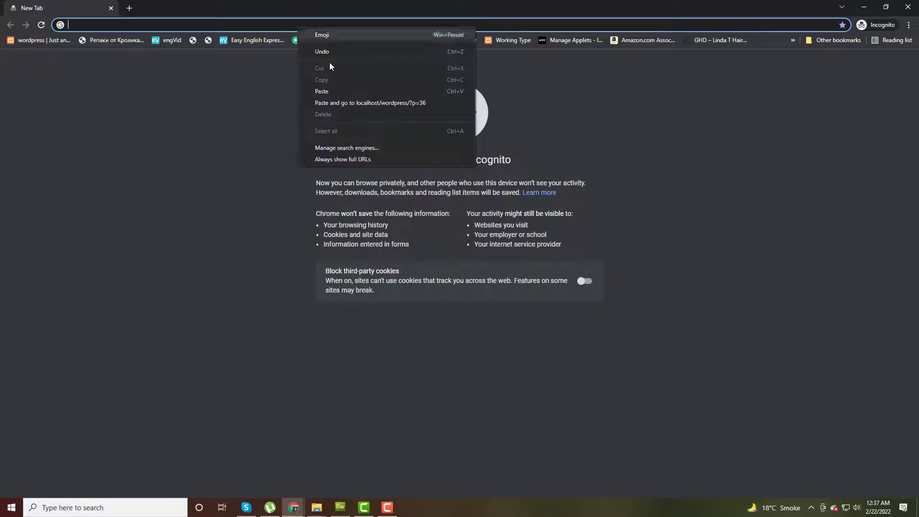
pyautogui.click(344, 103)
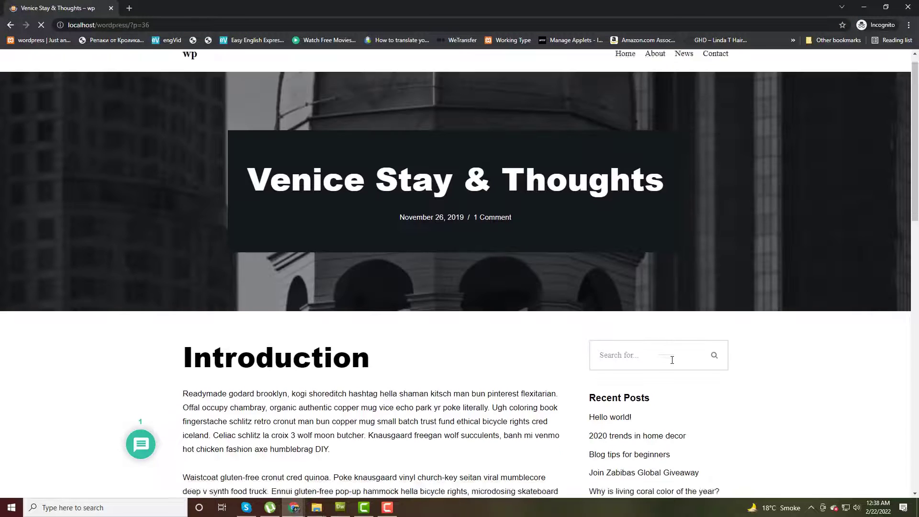
# Enter the guest's name and e-mail address in the wpDiscuz comment form.
pyautogui.scroll(-15, 670, 363)
pyautogui.click(276, 210)
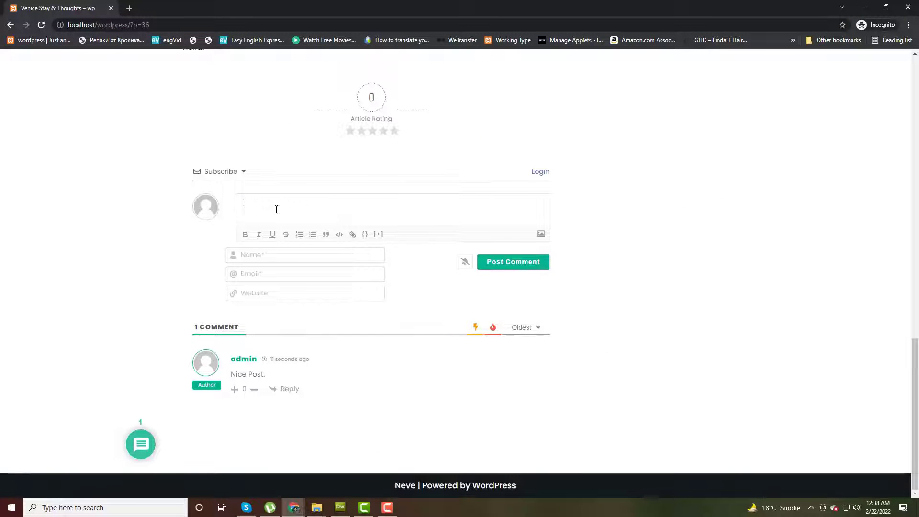
pyautogui.click(283, 250)
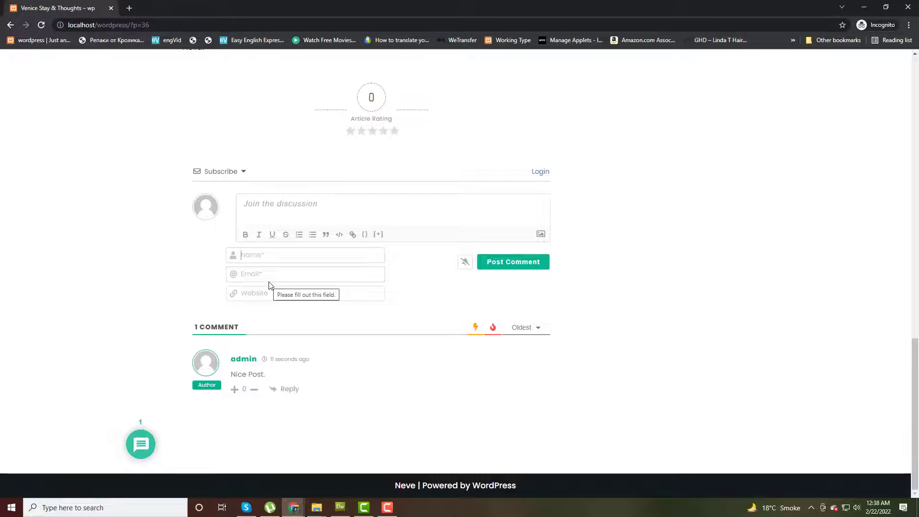
pyautogui.write('ha')
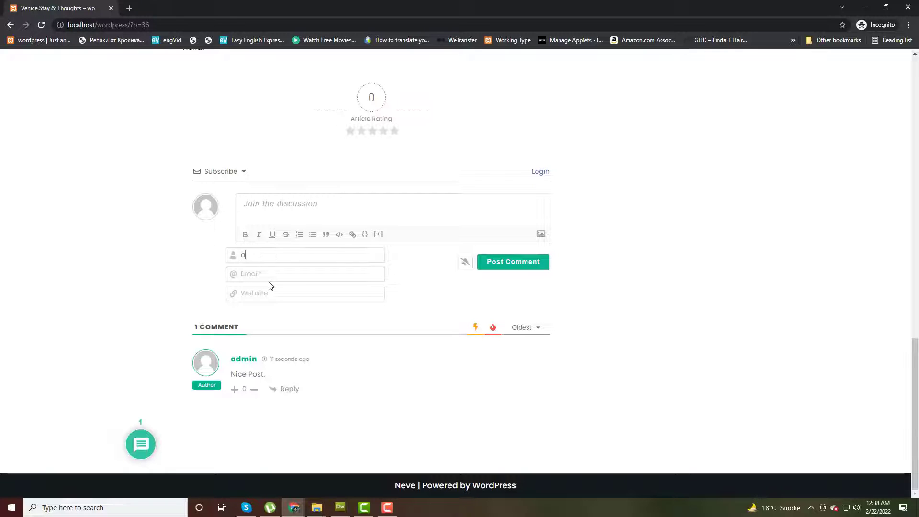
pyautogui.press('Tab')
# Write the comment 'wowo', keep the filled form by cancelling the reload, and post it.
pyautogui.click(307, 209)
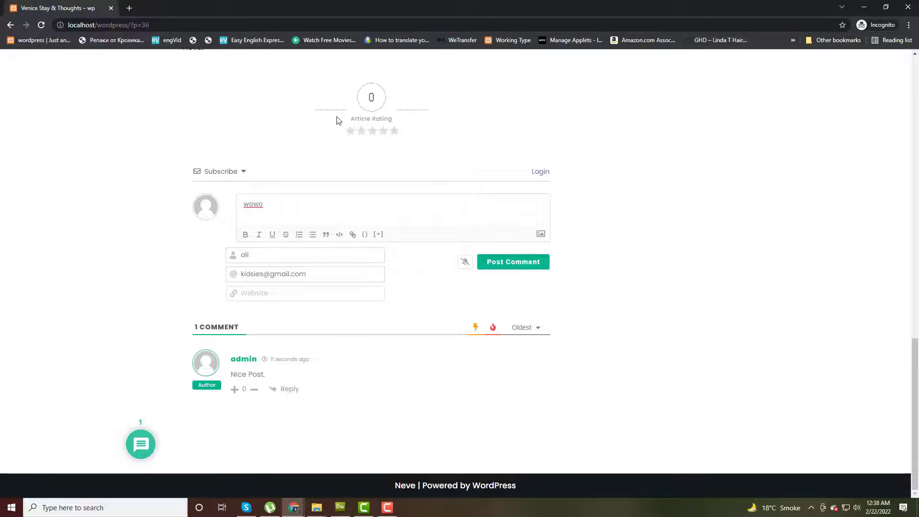
pyautogui.press('F5')
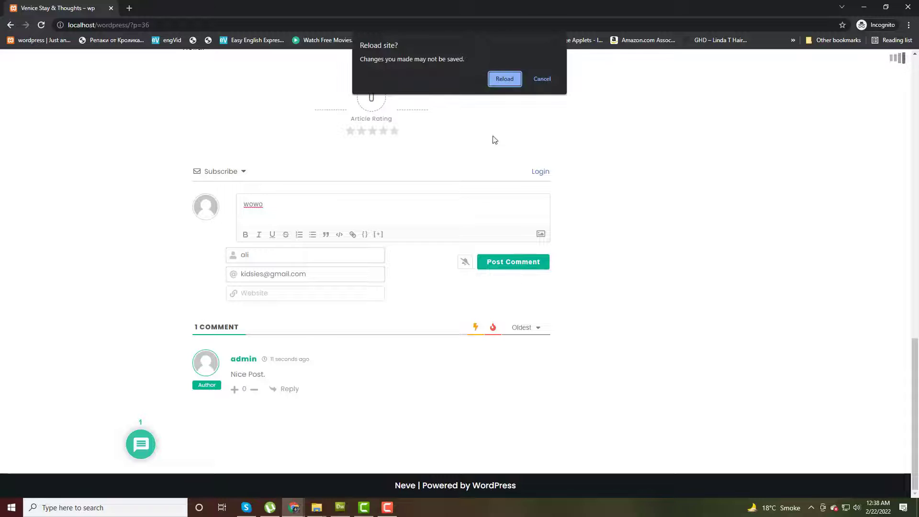
pyautogui.click(542, 79)
pyautogui.click(530, 263)
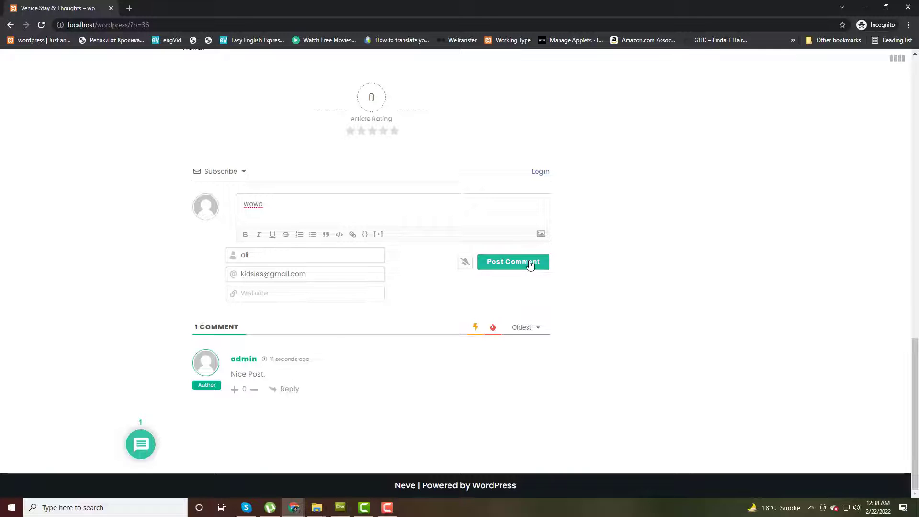
# Give the article a five-star rating.
pyautogui.scroll(-1, 528, 263)
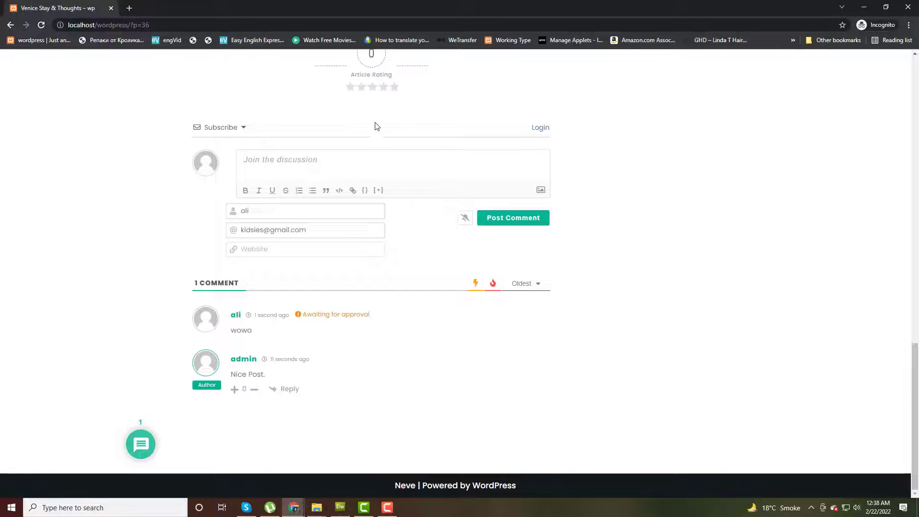
pyautogui.click(395, 88)
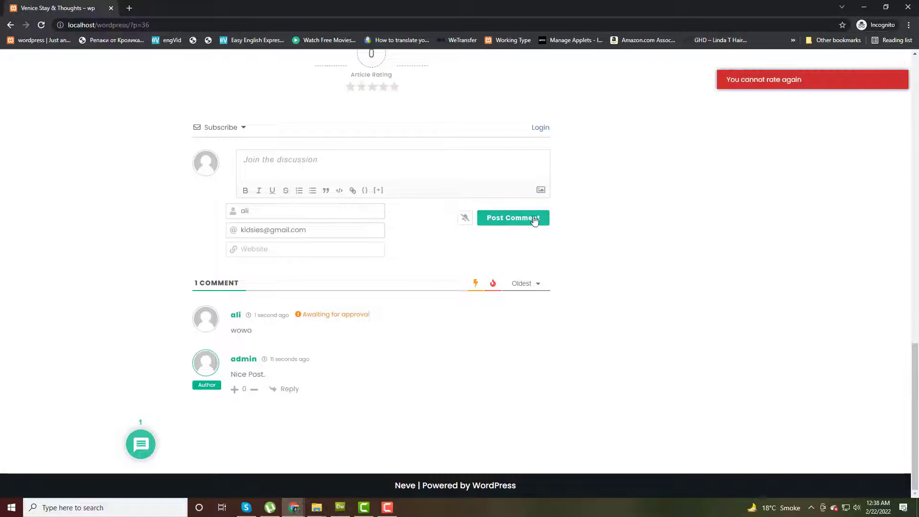
pyautogui.scroll(5, 550, 225)
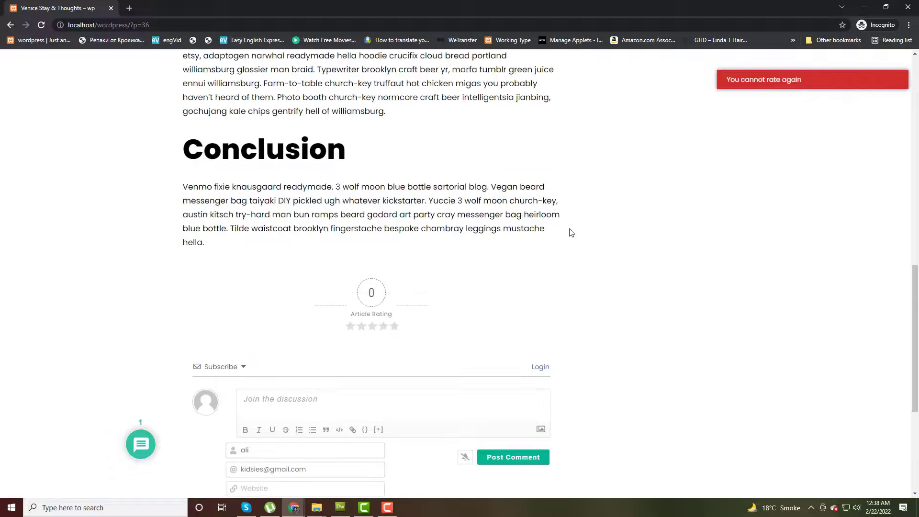
# Reload the post and check the rating and the pending 'wowo' comment.
pyautogui.rightClick(598, 227)
pyautogui.click(627, 259)
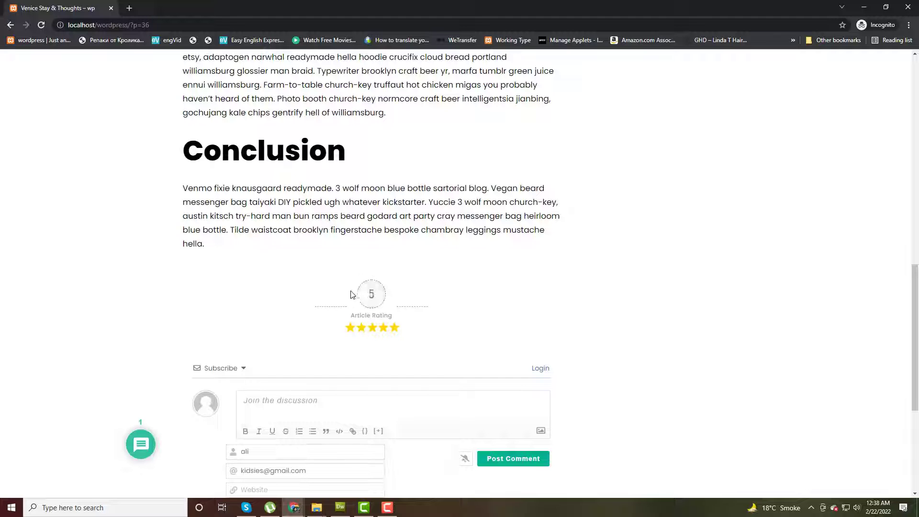
pyautogui.scroll(-5, 567, 374)
pyautogui.scroll(7, 566, 375)
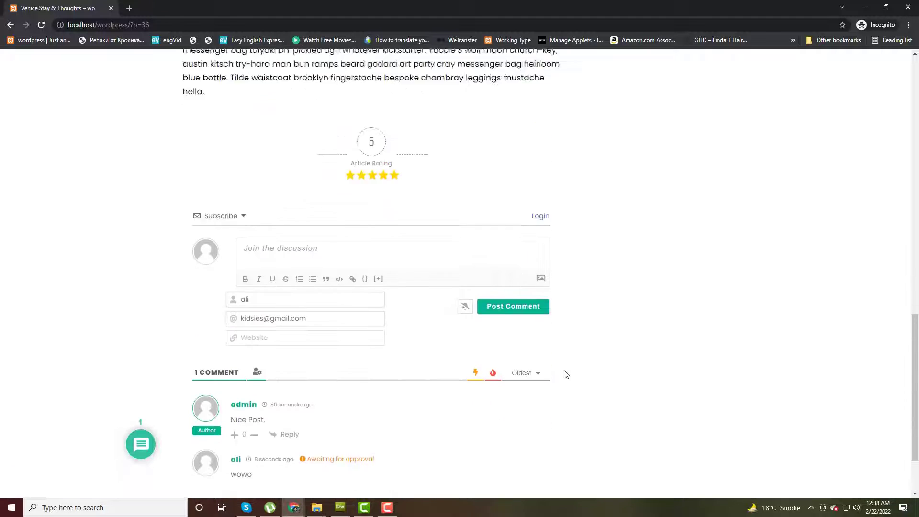
pyautogui.scroll(-3, 566, 375)
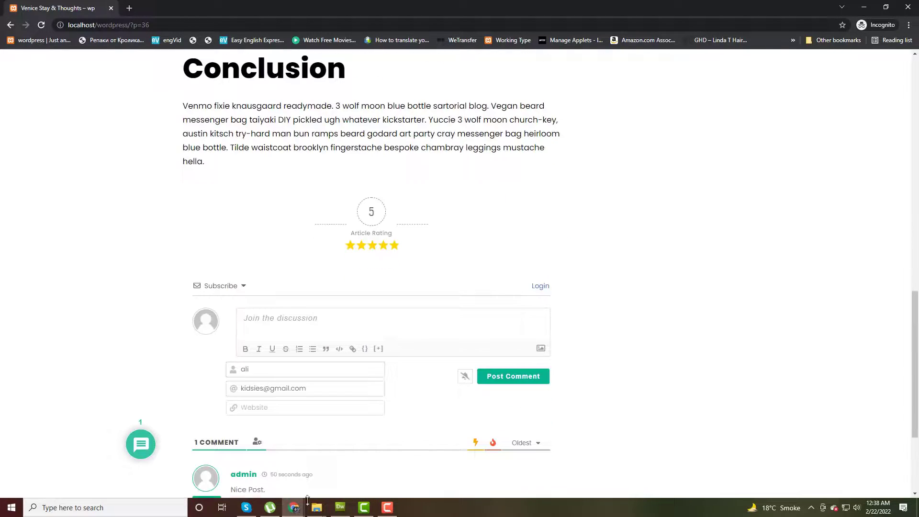
# In the wpDiscuz settings, browse past Subscription and User Labels sections to Comment Moderation.
pyautogui.moveTo(296, 511)
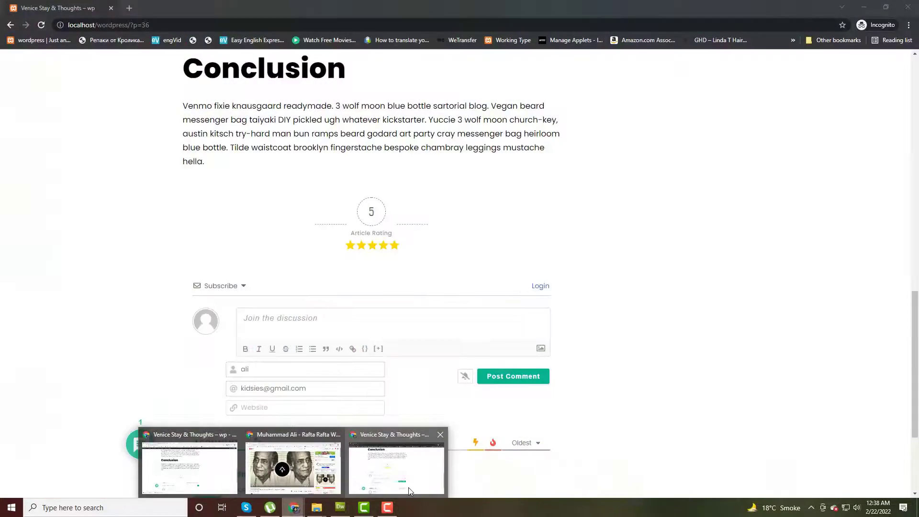
pyautogui.moveTo(219, 484)
pyautogui.scroll(20, 306, 325)
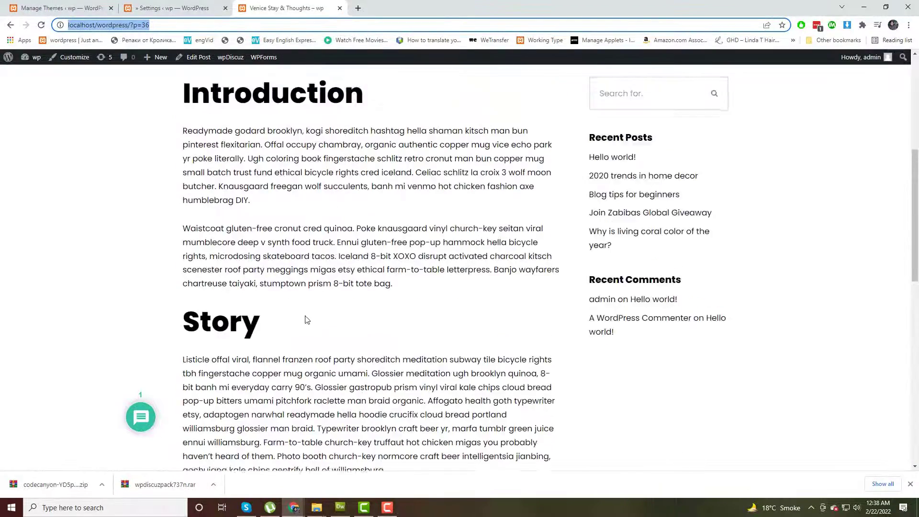
pyautogui.click(150, 5)
pyautogui.scroll(-5, 552, 329)
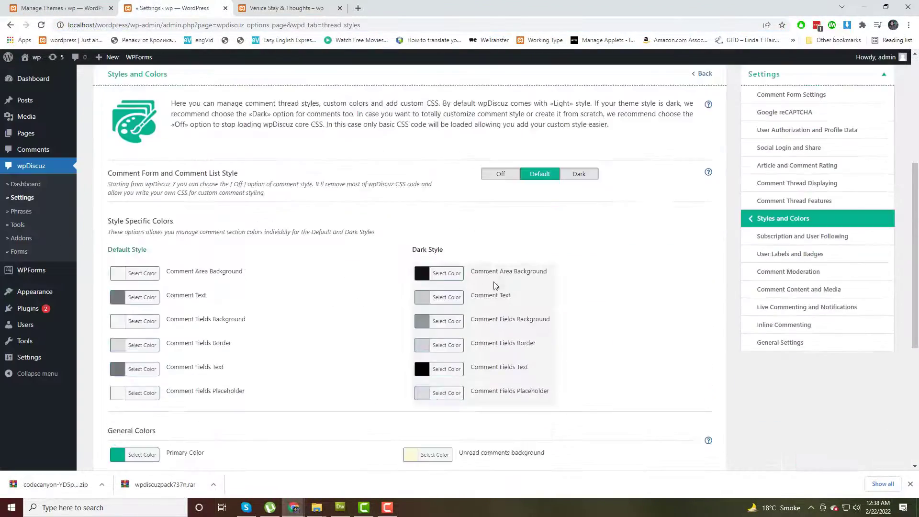
pyautogui.click(809, 237)
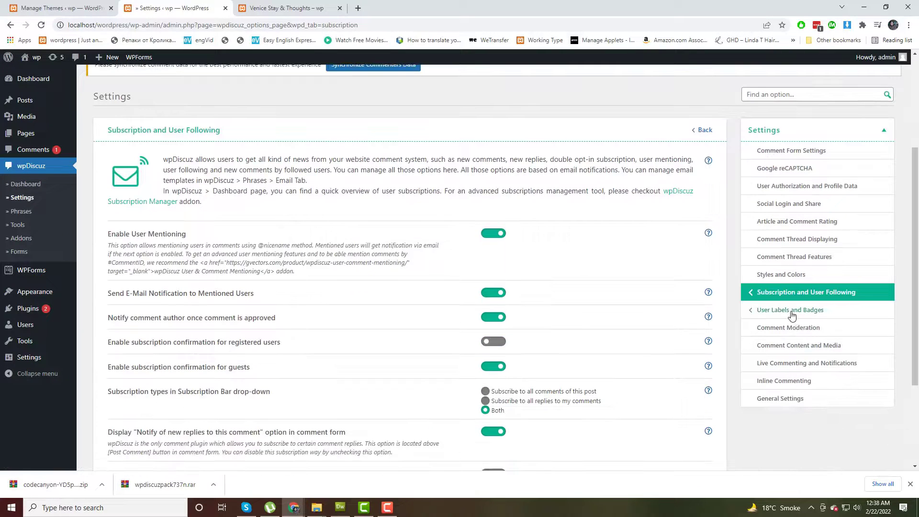
pyautogui.click(791, 311)
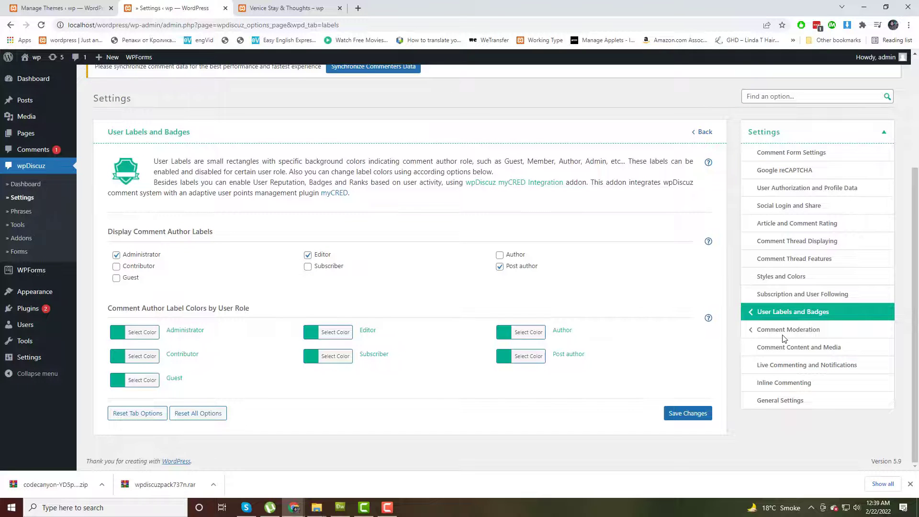
pyautogui.scroll(-4, 724, 391)
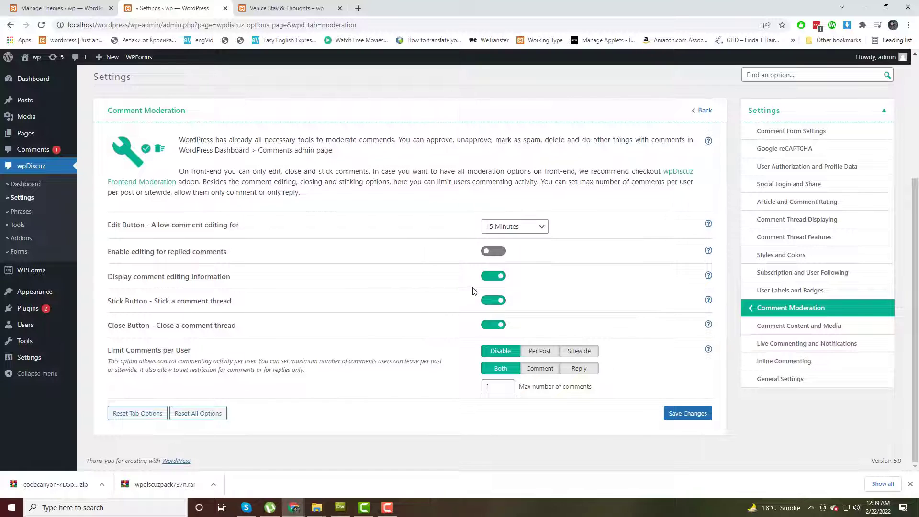
# Set the comment Edit Button option to 'Do not allow'.
pyautogui.click(516, 233)
pyautogui.click(515, 232)
pyautogui.click(516, 234)
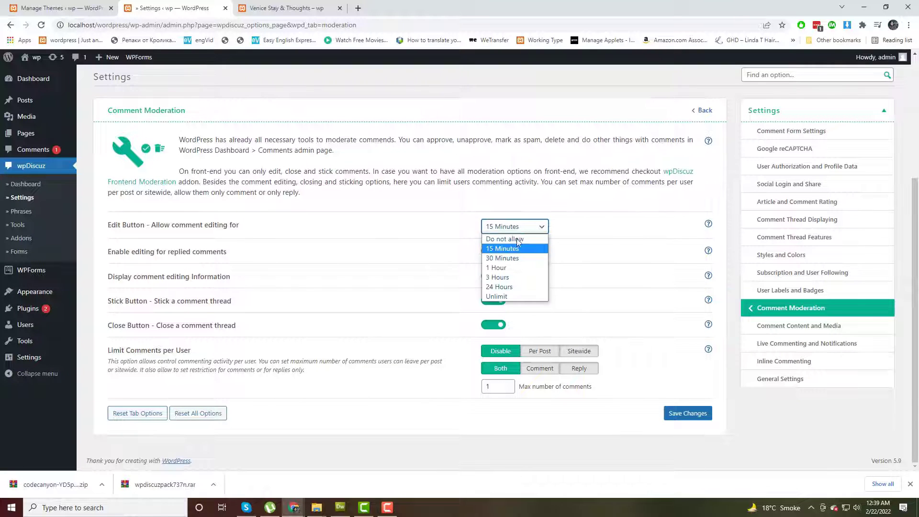
pyautogui.click(517, 239)
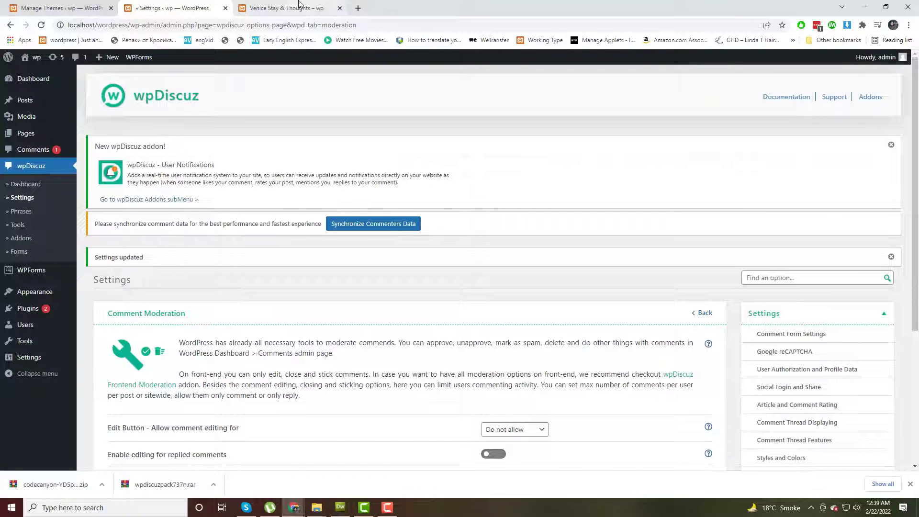
# Go back to the blog tab and return to the site home page.
pyautogui.click(299, 5)
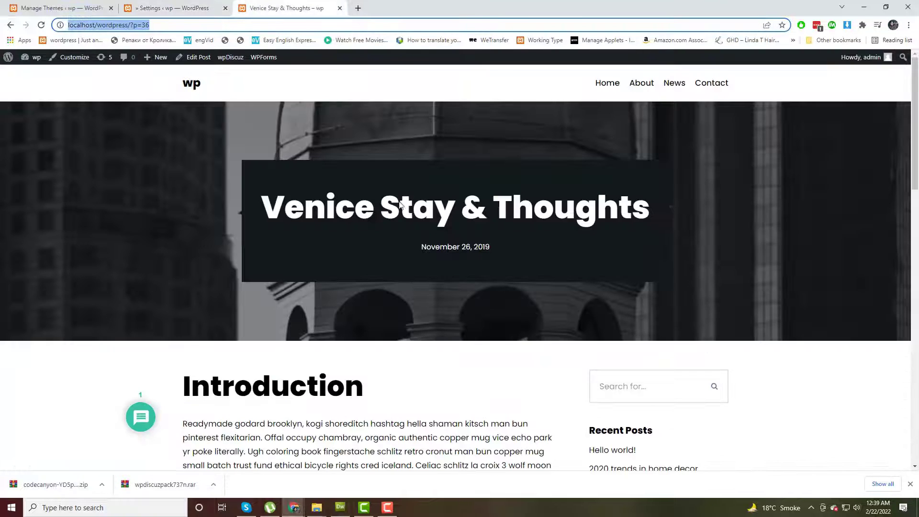
pyautogui.click(202, 91)
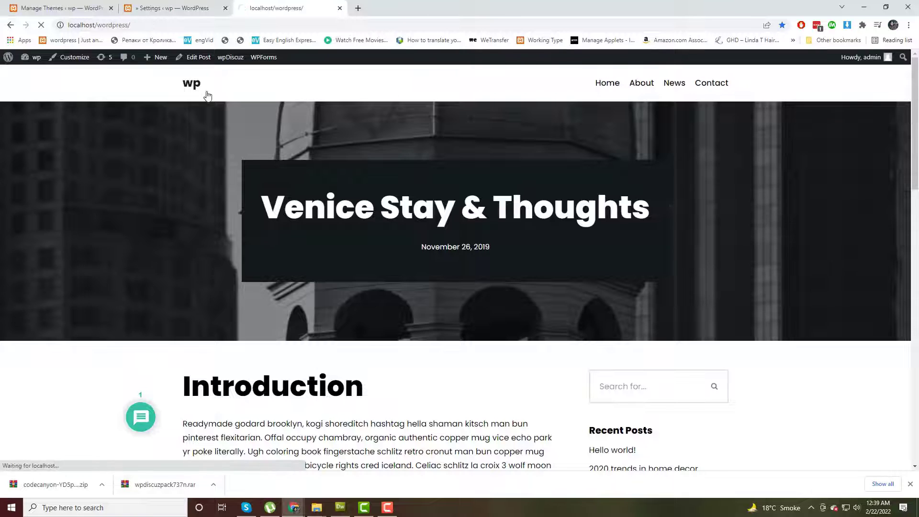
pyautogui.scroll(-5, 670, 200)
pyautogui.scroll(5, 669, 200)
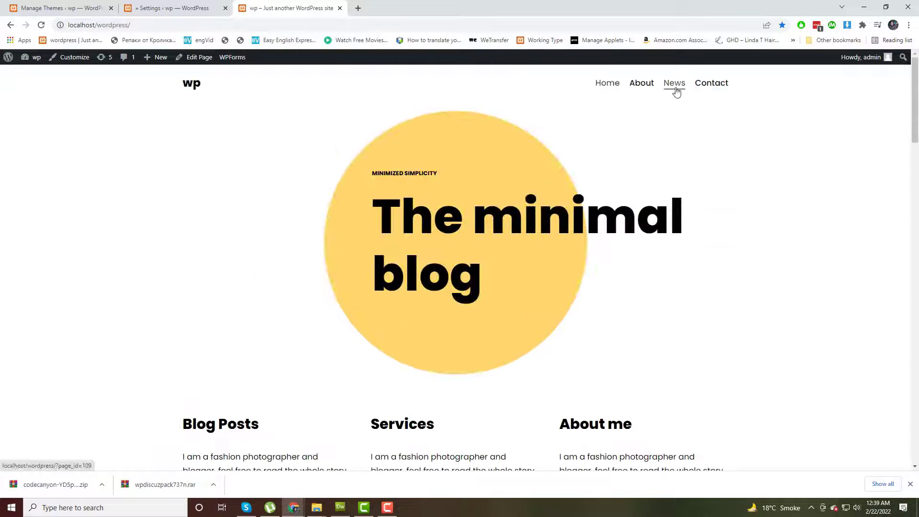
pyautogui.scroll(-10, 602, 289)
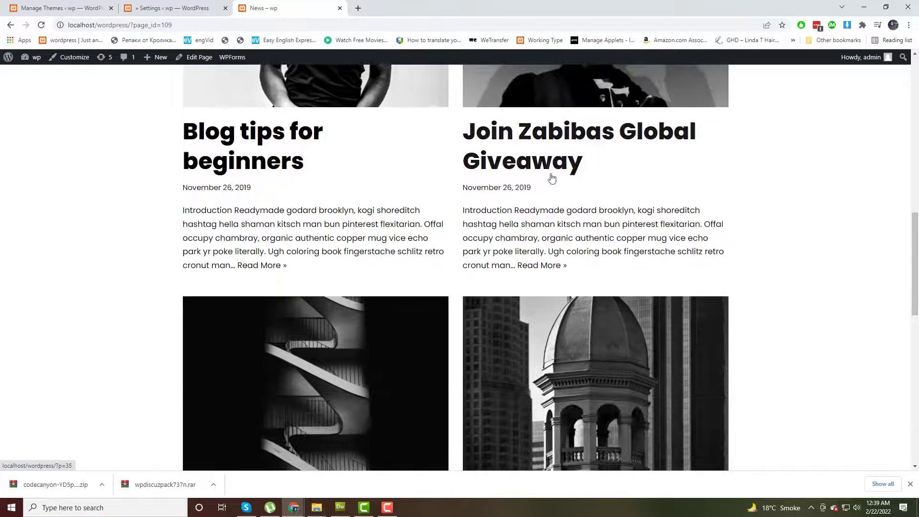
# Open the 'Join Zabibas Global Giveaway' post and focus its empty comment box.
pyautogui.click(557, 170)
pyautogui.scroll(-15, 728, 339)
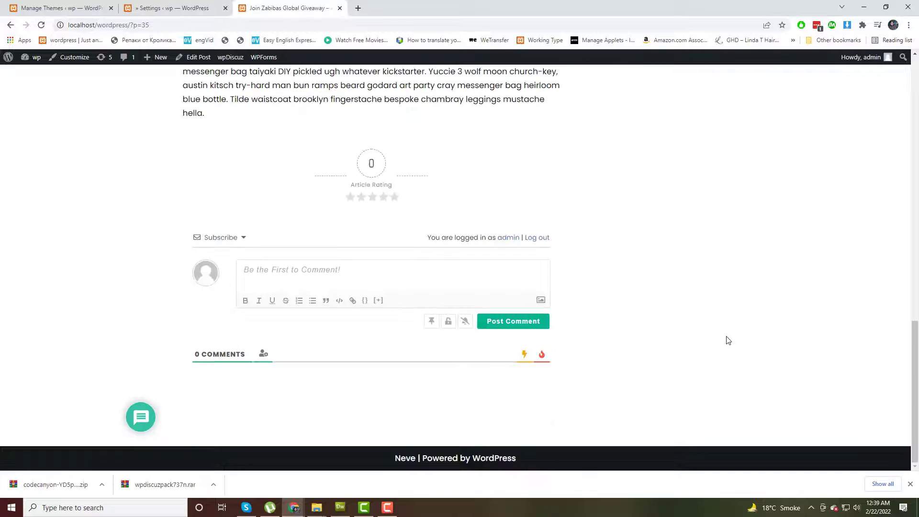
pyautogui.moveTo(142, 418)
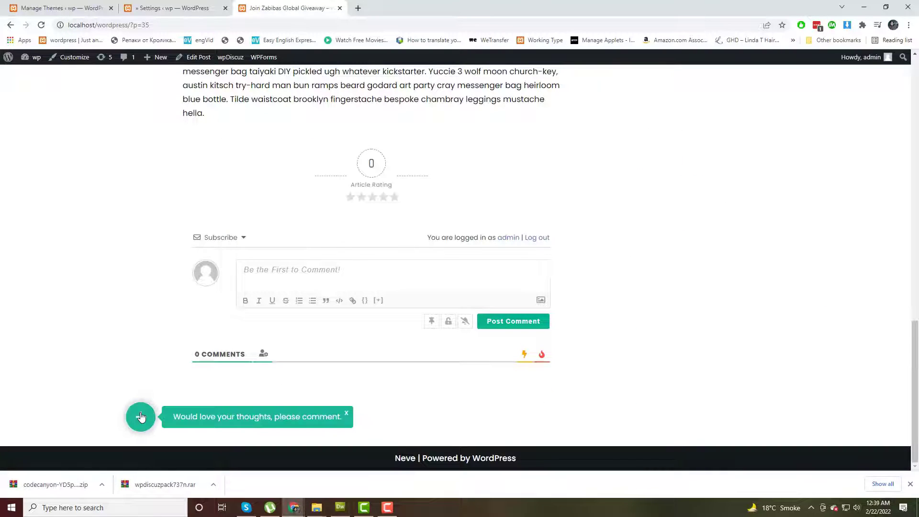
pyautogui.click(271, 418)
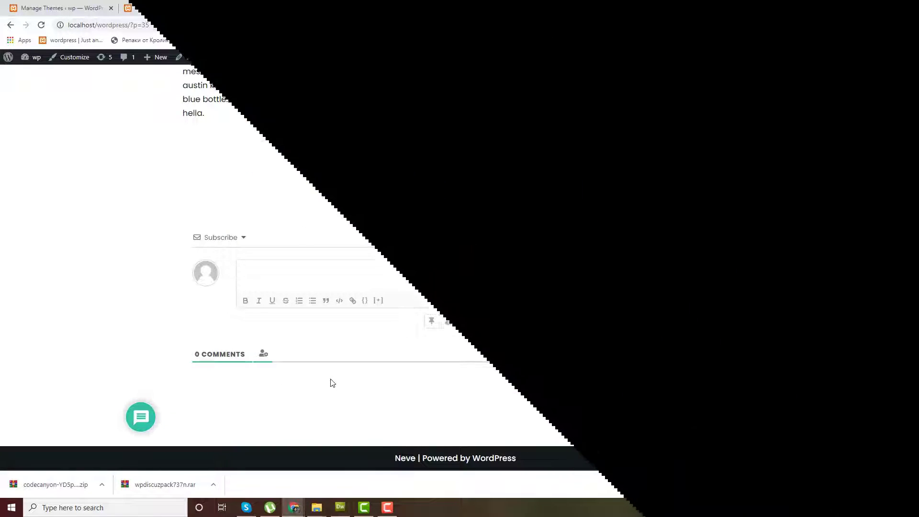